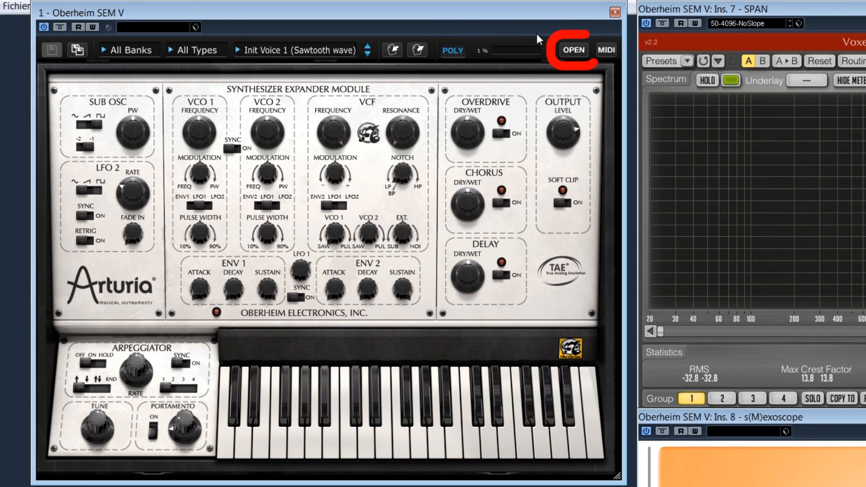
- Open the expansion panel and browse its Keyboard Follow, 8-Voice Programmer, Modulation Matrix, Overdrive, Chorus and Delay sections
click(573, 50)
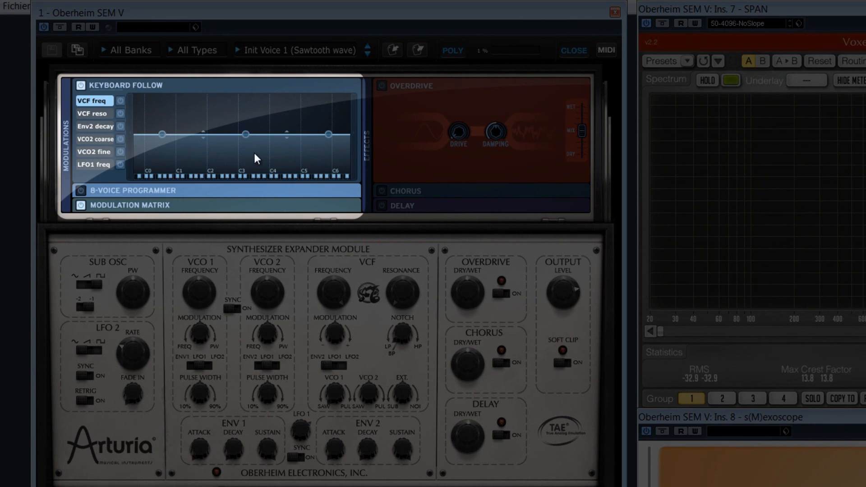
click(234, 190)
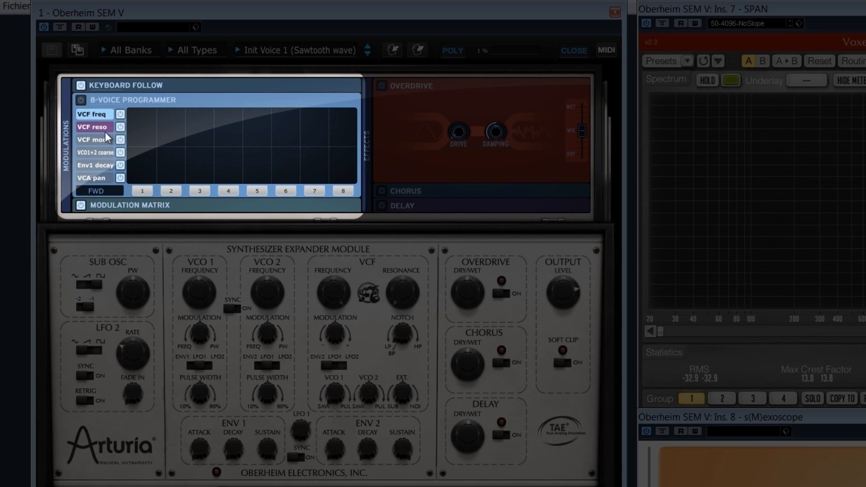
click(209, 203)
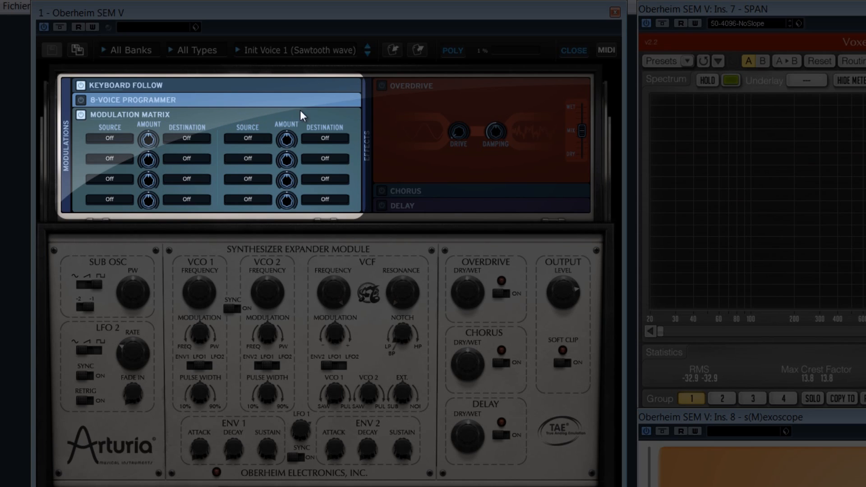
click(428, 112)
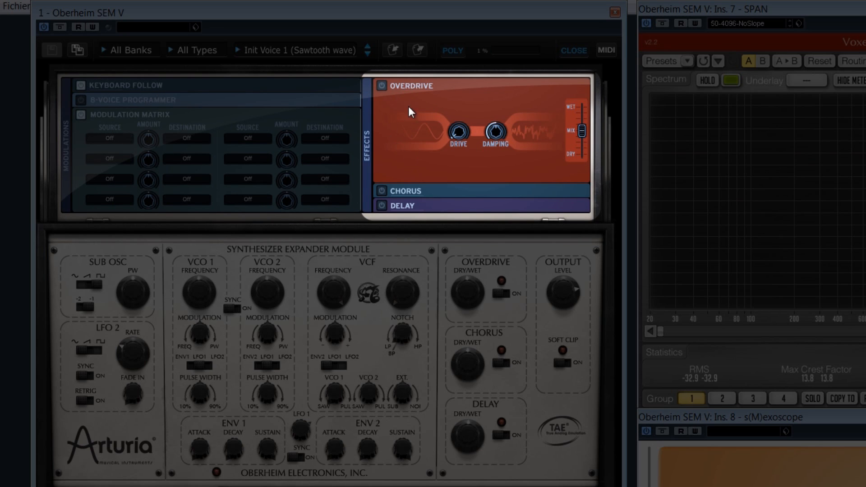
click(441, 187)
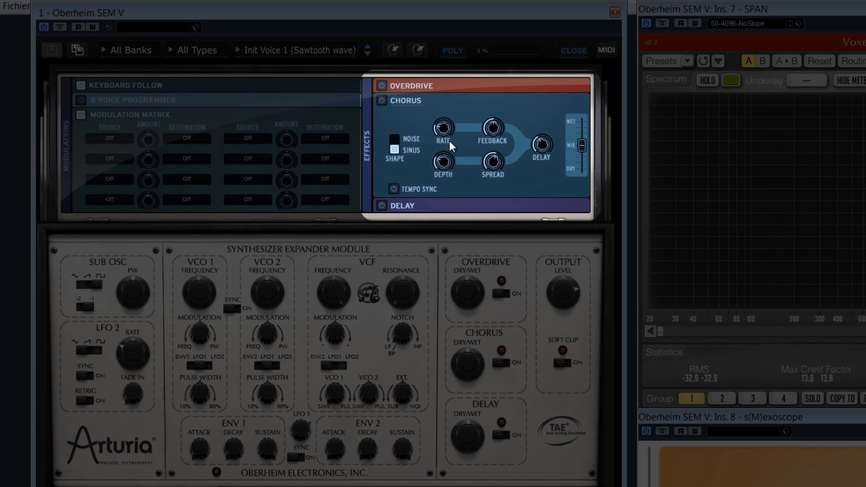
click(452, 206)
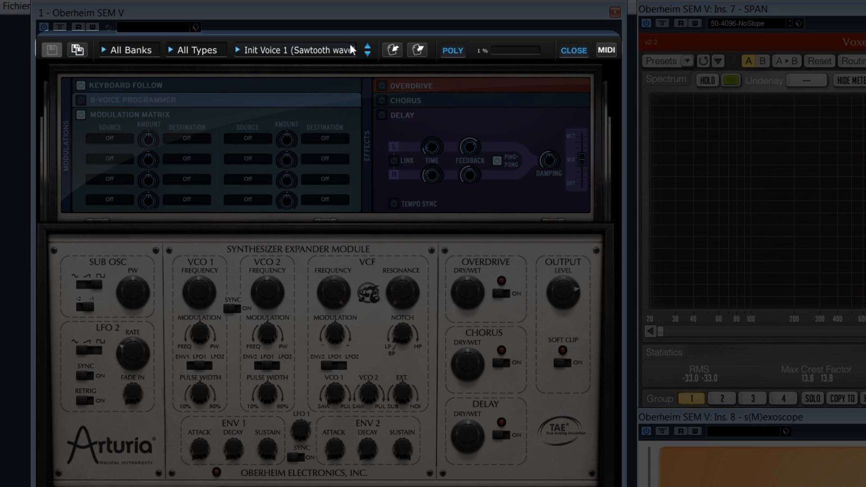
- Open the preset bank list and the preset type list to examine the available filters
click(142, 50)
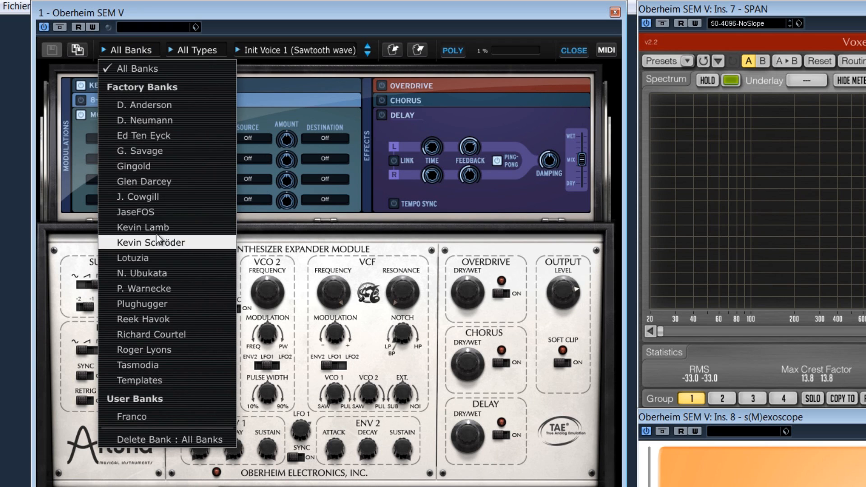
click(194, 50)
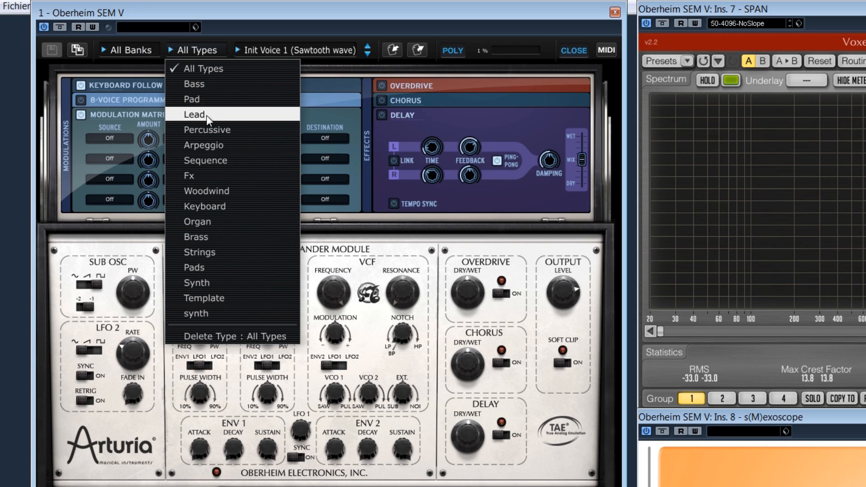
click(243, 28)
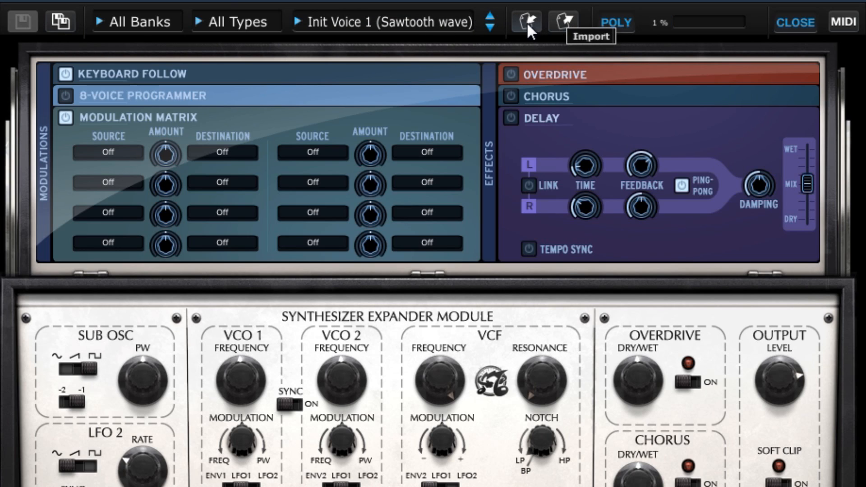
- Toggle the Mono/Poly voice mode
click(617, 22)
click(617, 21)
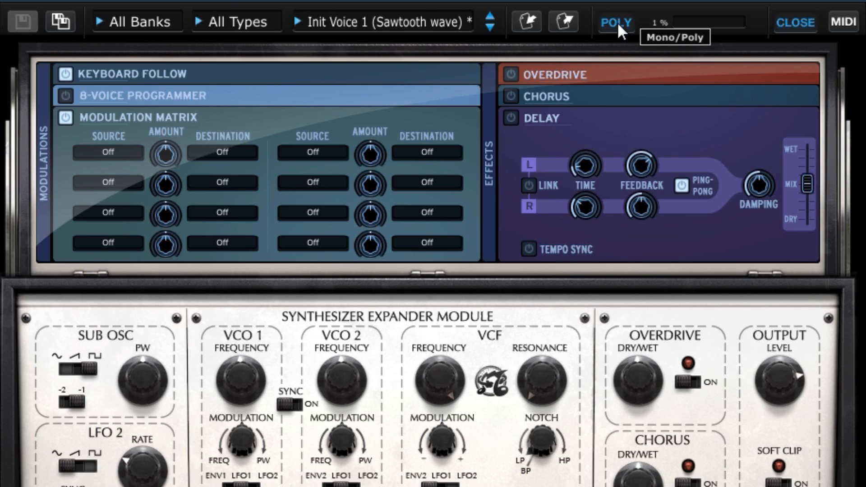
click(618, 21)
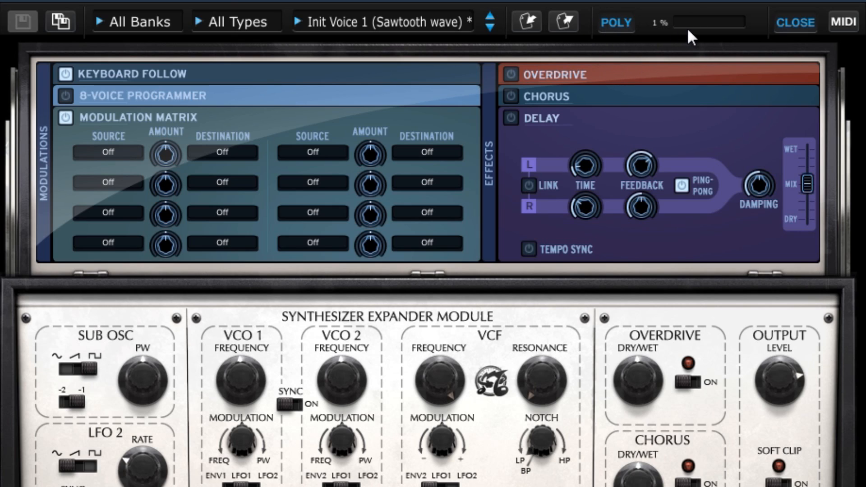
- Turn MIDI learn mode on and off, and close the expansion panel
click(846, 23)
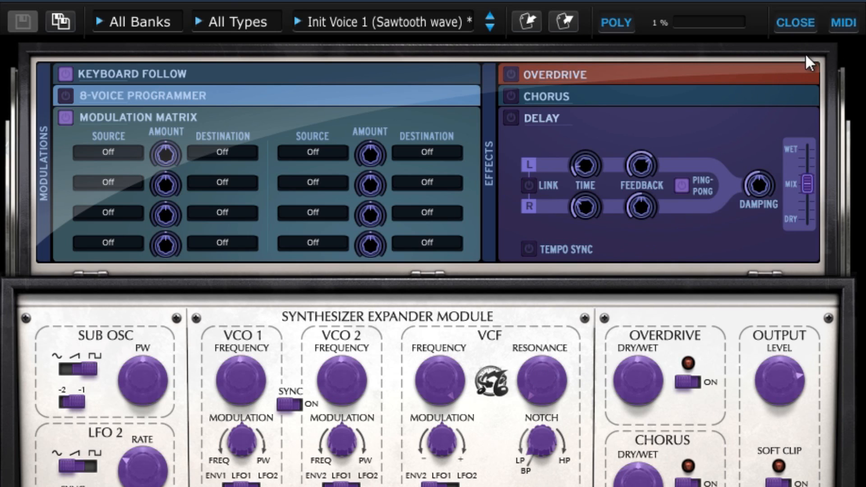
click(846, 20)
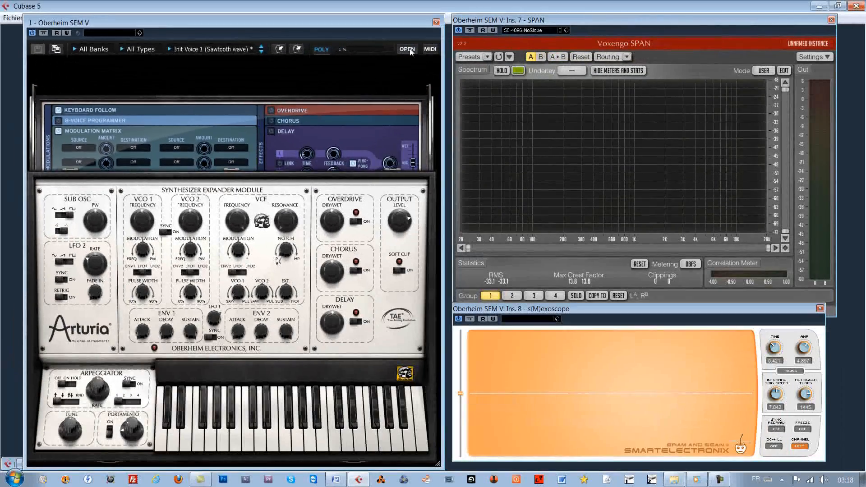
click(796, 22)
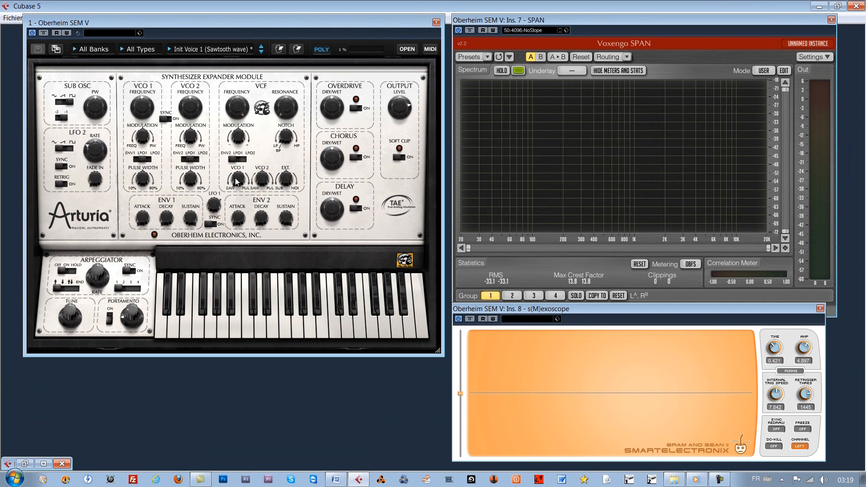
- Turn the filter's VCO 1 mix knob fully to saw and play a note
mouse_move(241, 180)
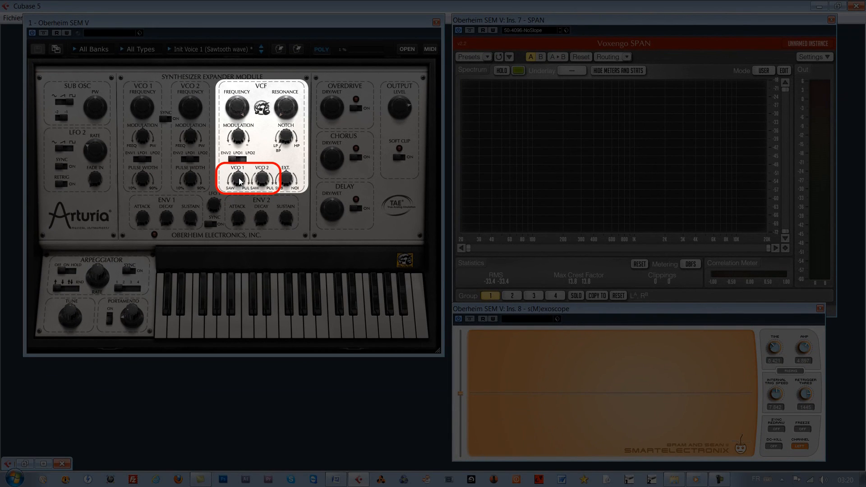
mouse_move(240, 179)
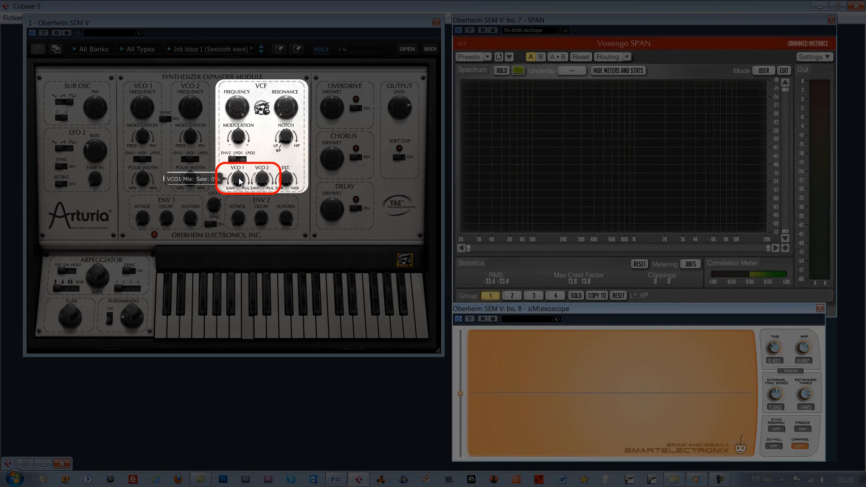
mouse_move(239, 177)
mouse_down()
mouse_move(245, 234)
mouse_move(247, 208)
mouse_move(236, 182)
mouse_up()
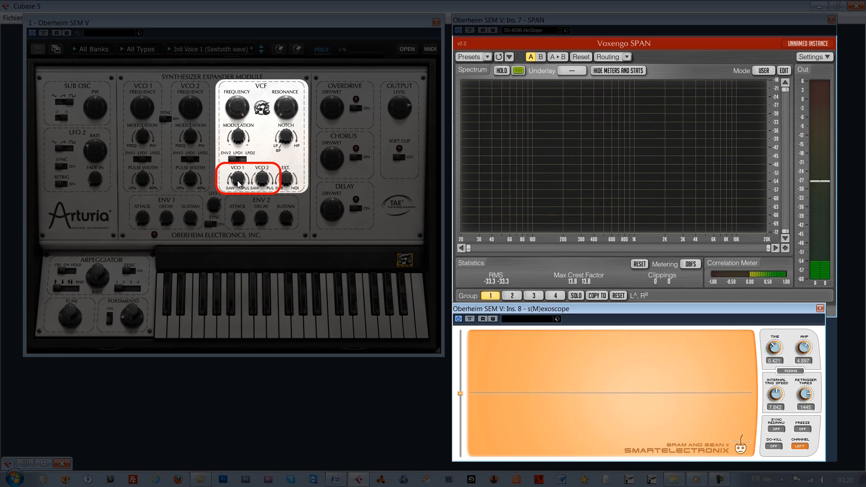
mouse_move(238, 184)
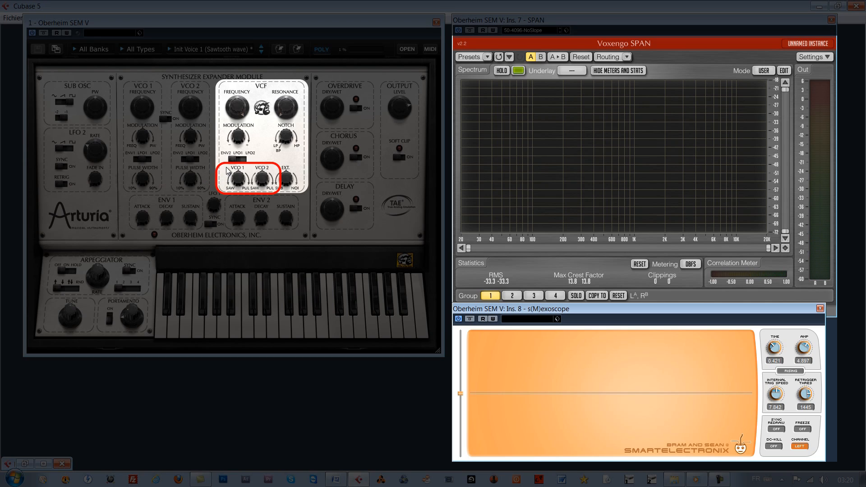
click(251, 283)
mouse_move(237, 183)
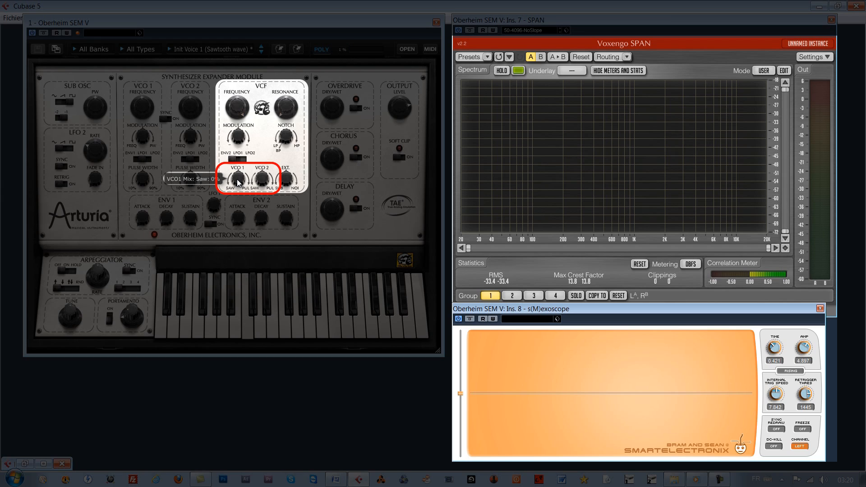
- Sweep the filter's VCO 1 mix to about 80% pulse and back to 100% saw while playing a note
drag(237, 183, 245, 159)
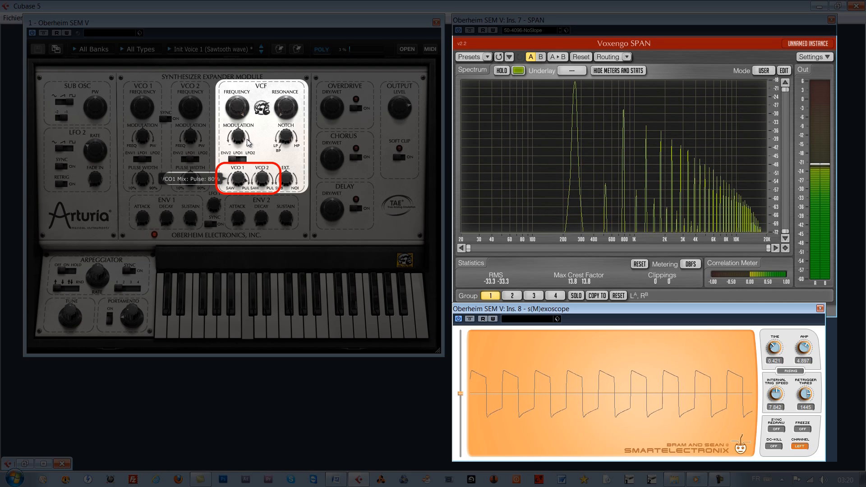
drag(253, 129, 239, 209)
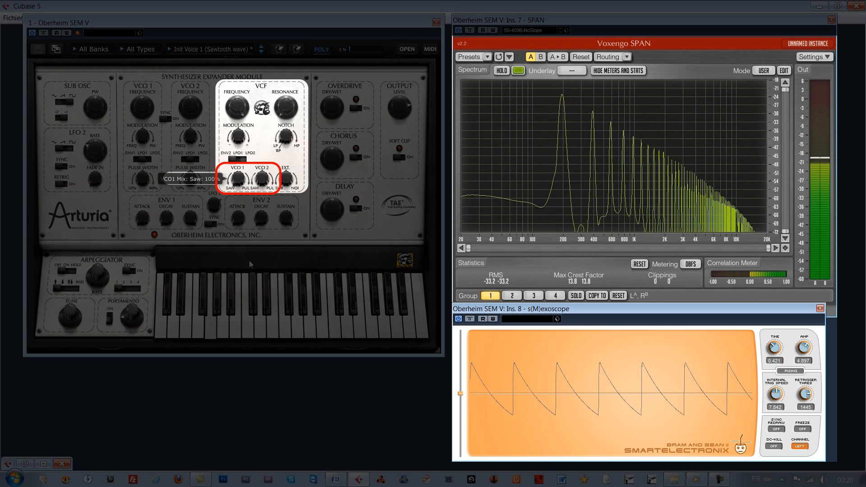
drag(249, 261, 249, 203)
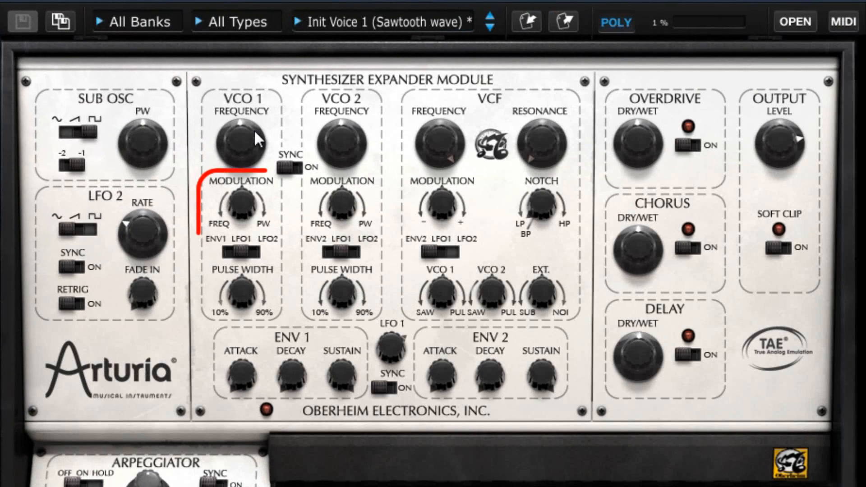
- Adjust VCO 1's modulation amount and the filter's VCO 1 mix level
mouse_move(245, 205)
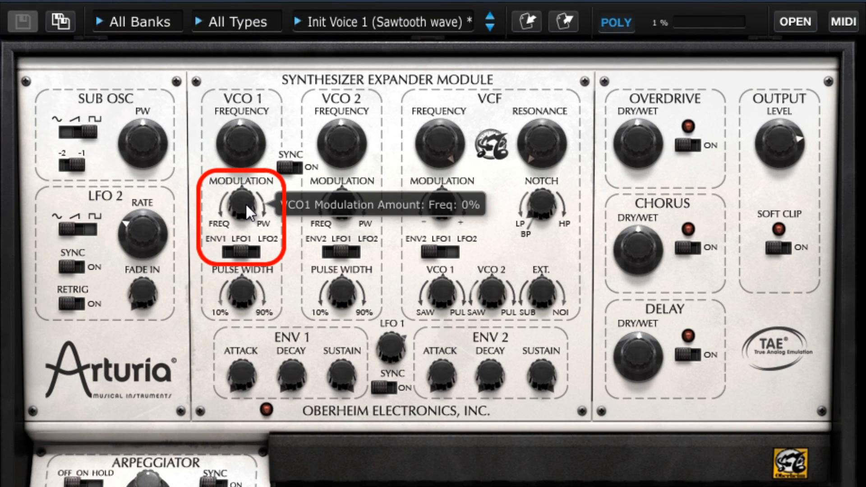
drag(245, 205, 302, 144)
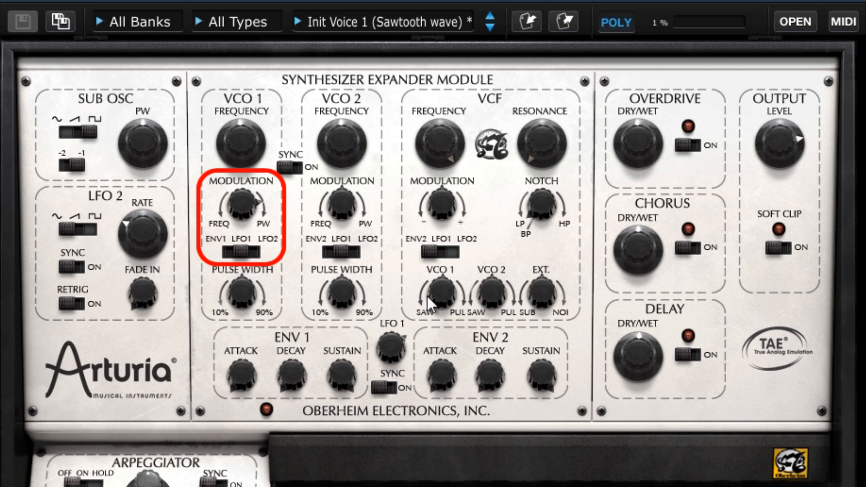
drag(454, 253, 471, 228)
drag(443, 293, 463, 442)
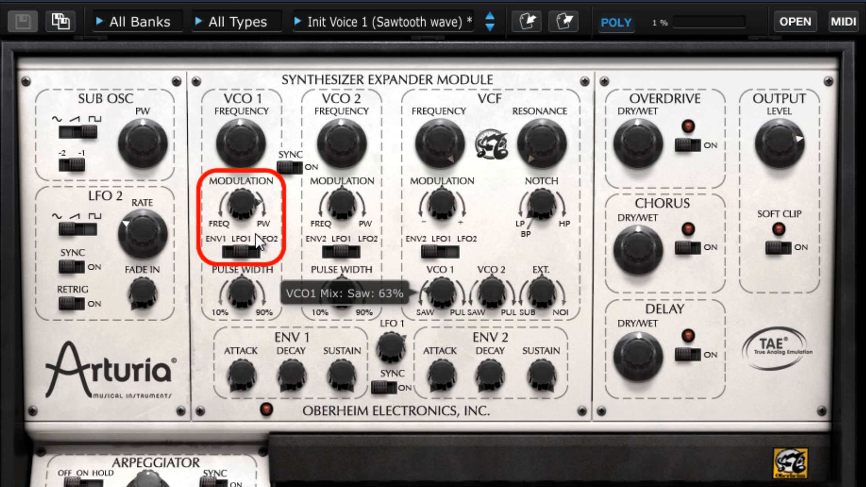
drag(239, 199, 245, 235)
- Reset VCO 1's modulation amount and set its modulation source to LFO1
double_click(242, 199)
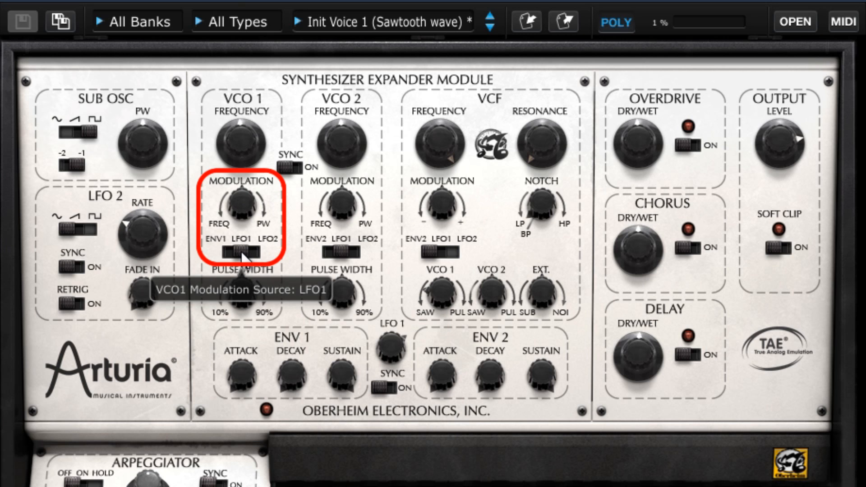
mouse_move(241, 251)
mouse_down()
mouse_move(229, 251)
mouse_move(253, 251)
mouse_up()
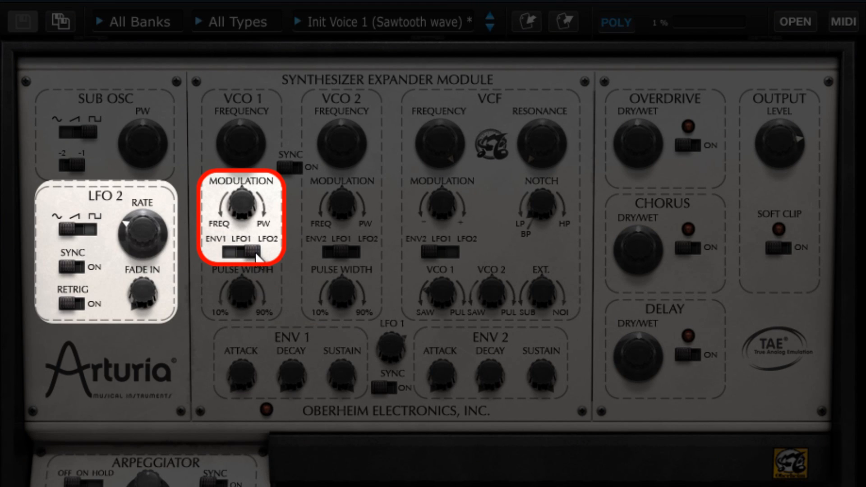
drag(253, 250, 245, 250)
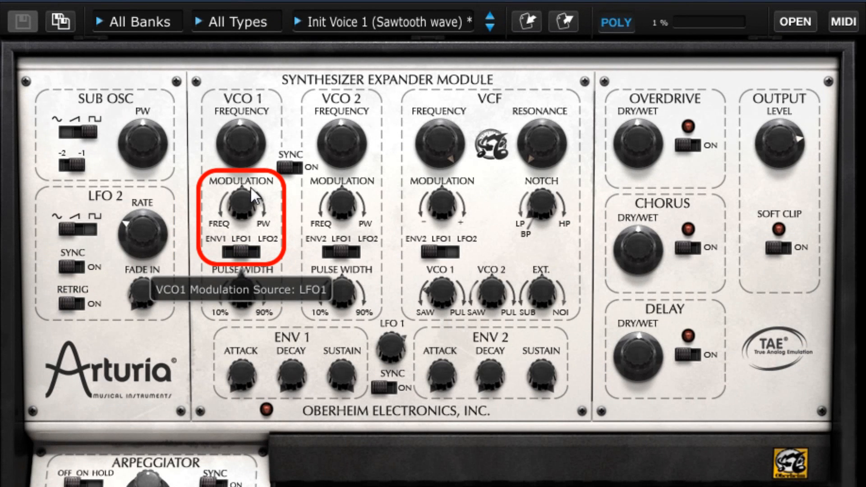
- Set VCO 1's frequency modulation amount to about 35% and choose its modulation source
mouse_move(239, 204)
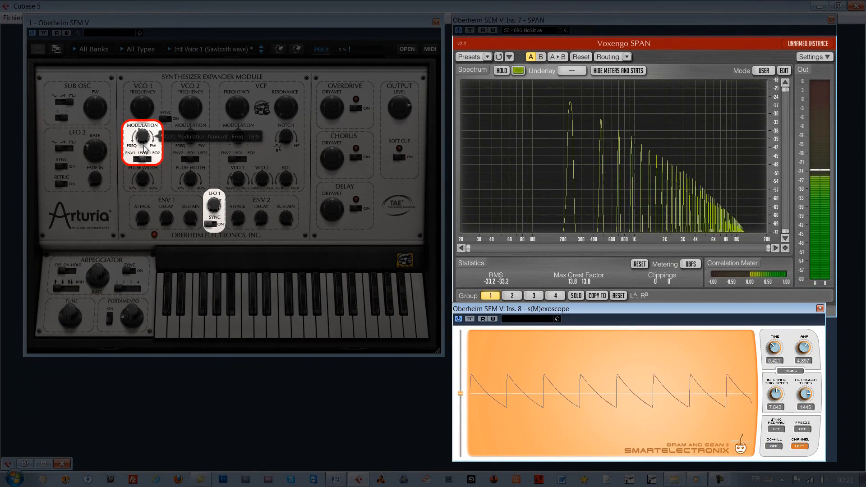
drag(243, 205, 246, 249)
drag(146, 160, 150, 177)
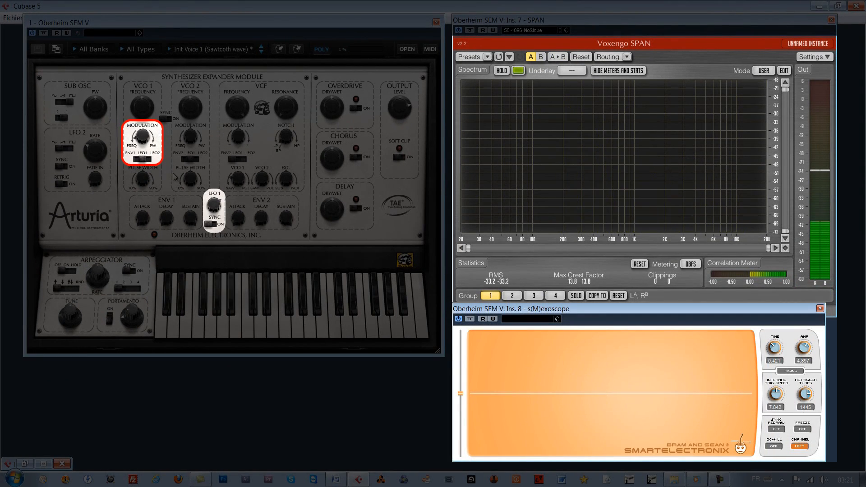
- Nudge VCO 1's modulation amount and set the LFO 1 rate to about 3.07 Hz
mouse_move(214, 206)
mouse_down()
mouse_move(217, 230)
mouse_move(217, 217)
mouse_up()
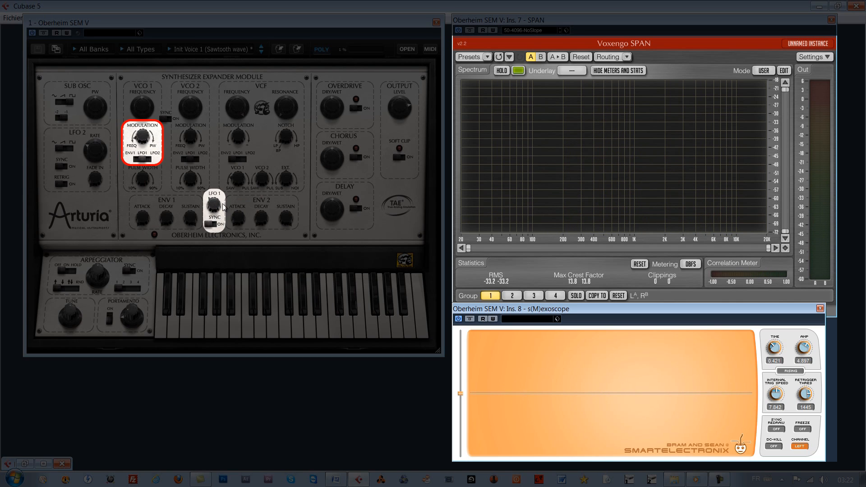
mouse_move(218, 204)
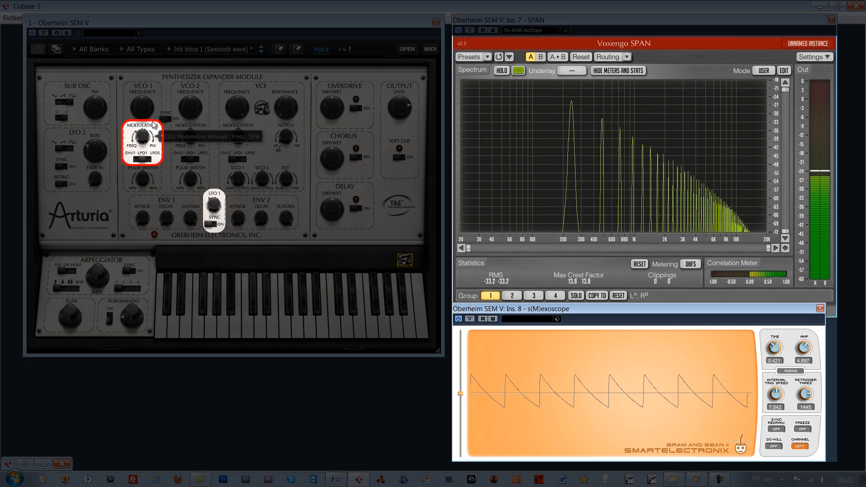
mouse_move(152, 127)
mouse_down()
mouse_move(154, 156)
mouse_move(154, 122)
mouse_up()
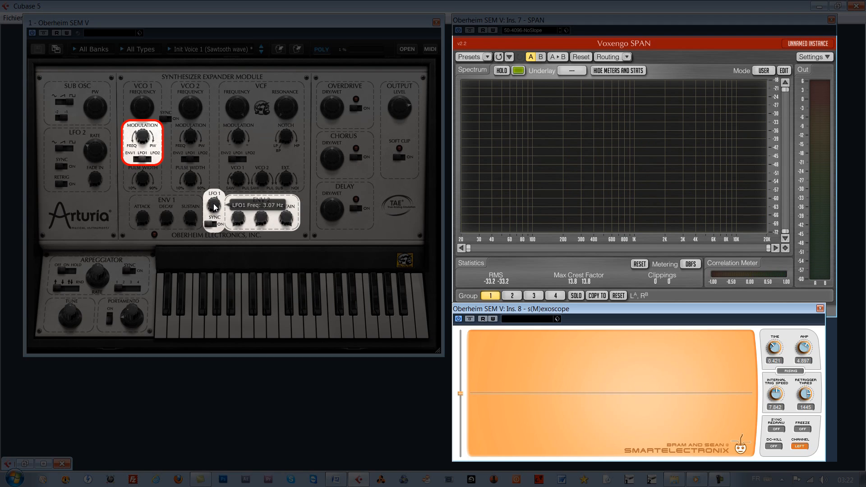
drag(221, 222, 225, 220)
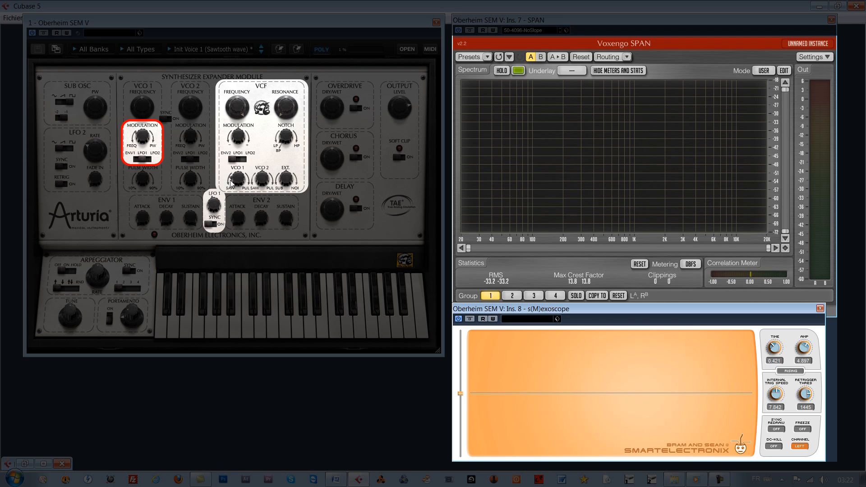
- Turn the filter's VCO 1 mix toward pulse and VCO 1's modulation knob toward pulse width
drag(238, 183, 251, 121)
mouse_move(142, 140)
drag(143, 144, 158, 102)
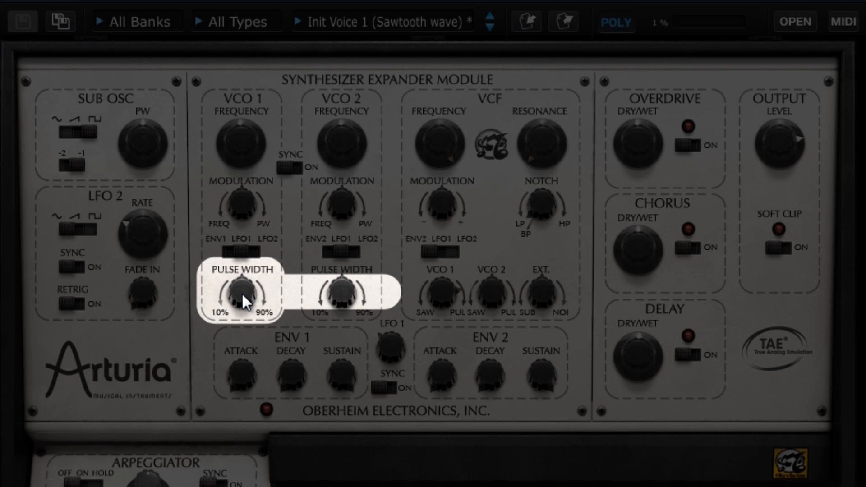
mouse_move(242, 294)
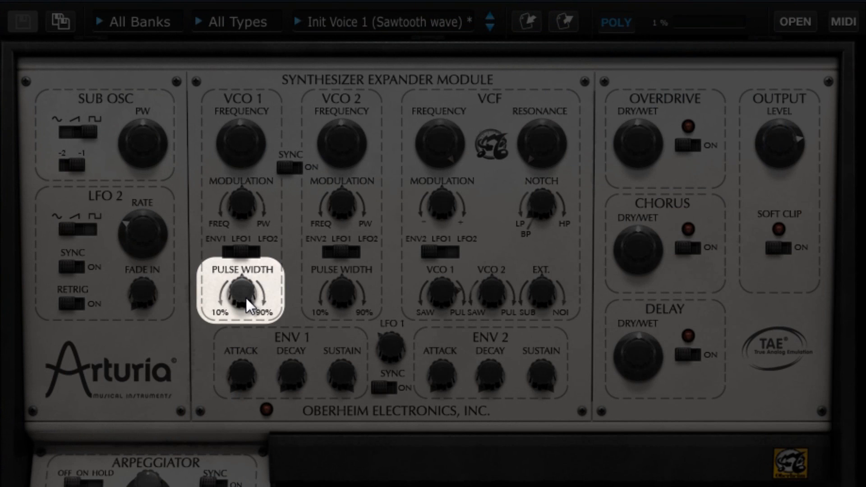
- Sweep VCO 1's pulse width between 90% and 10%
drag(247, 296, 251, 275)
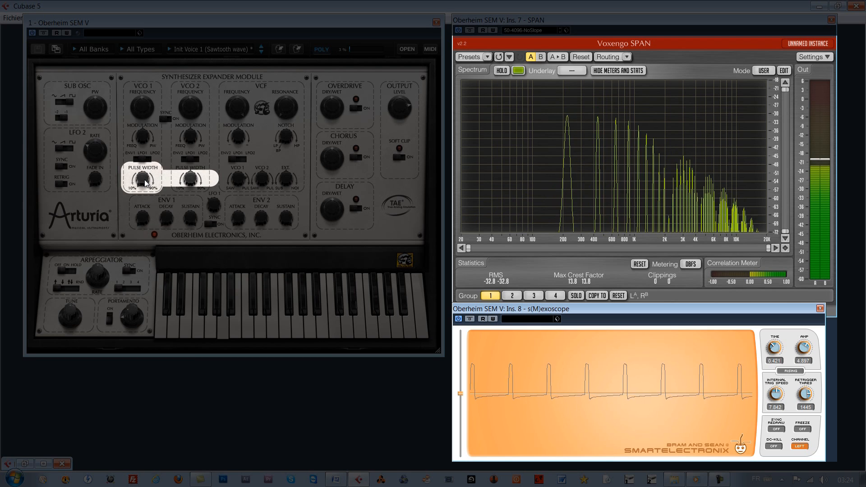
drag(145, 183, 146, 178)
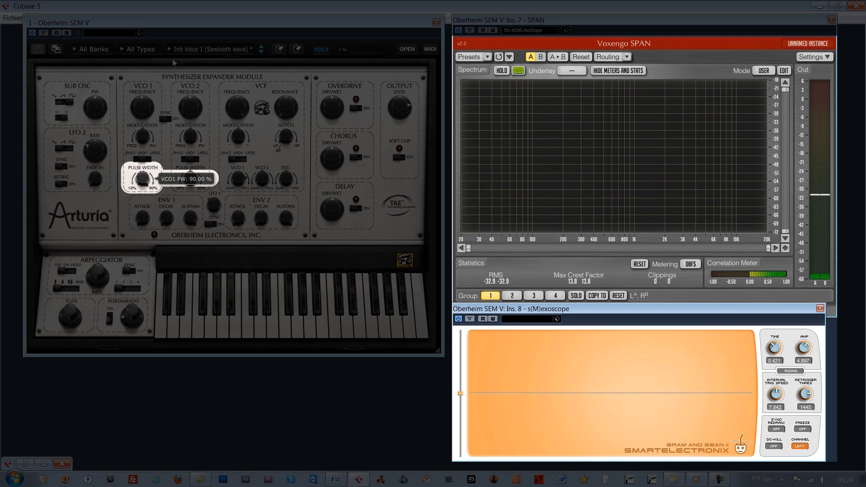
drag(143, 180, 143, 179)
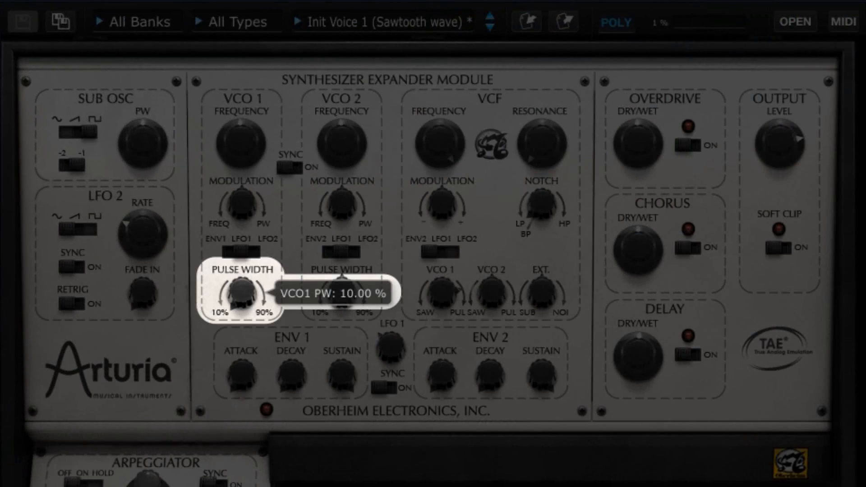
drag(258, 299, 245, 255)
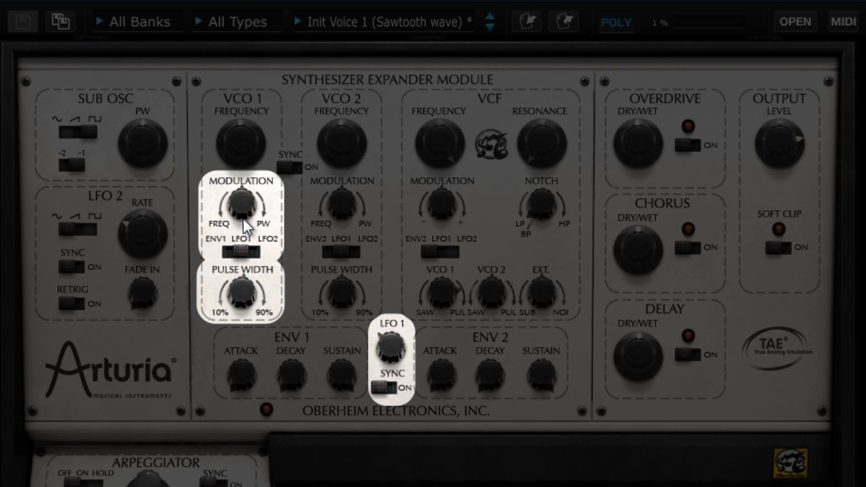
- Turn VCO 1's modulation toward pulse width and set the VCO 1 and VCO 2 modulation sources to ENV1 and ENV2
drag(241, 204, 264, 165)
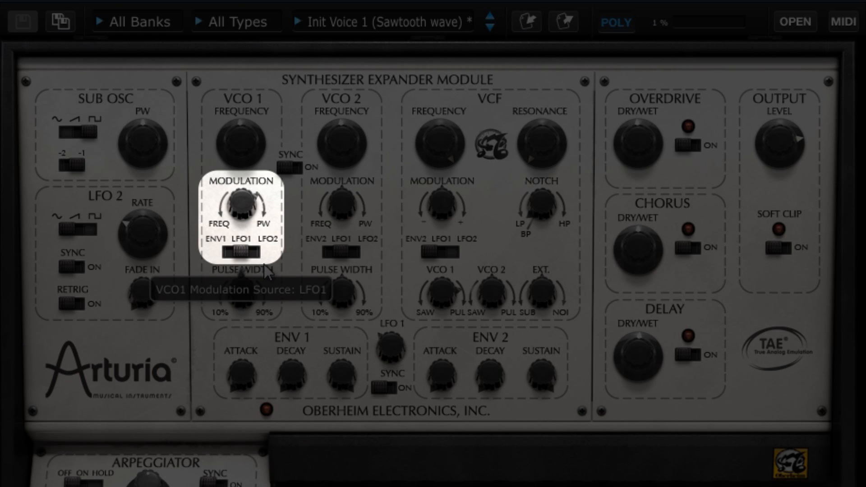
mouse_move(242, 251)
mouse_down()
mouse_move(253, 251)
mouse_move(232, 251)
mouse_up()
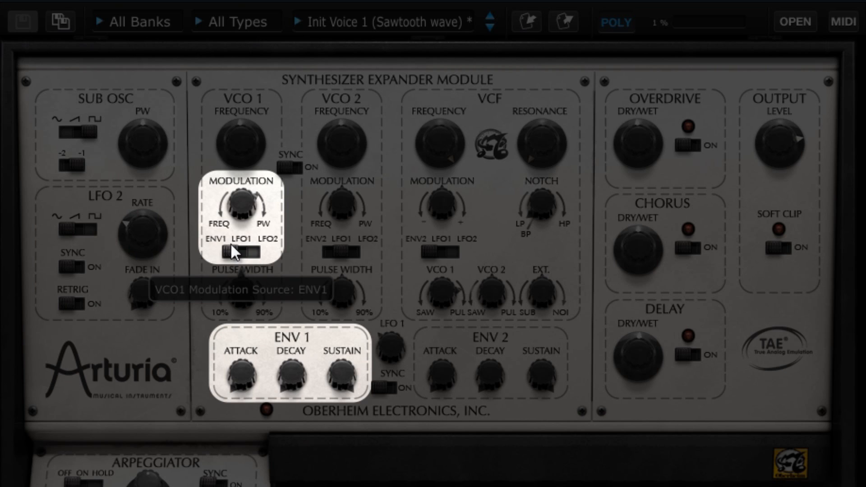
drag(341, 251, 318, 240)
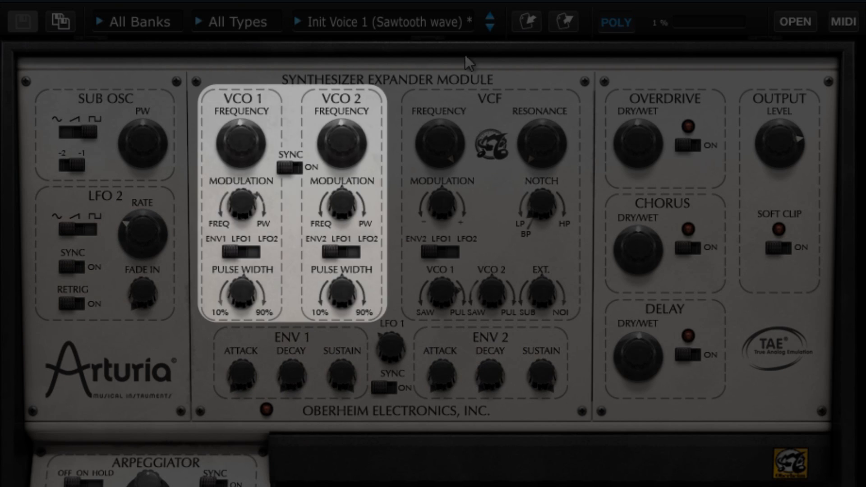
- Switch to the Init Voice 2 (Pulse wave) preset and back to Init Voice 1 (Sawtooth wave)
click(490, 28)
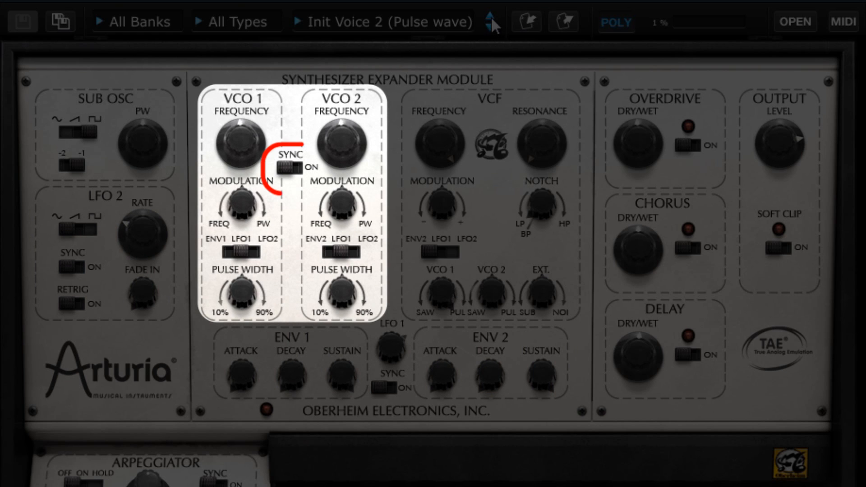
click(490, 15)
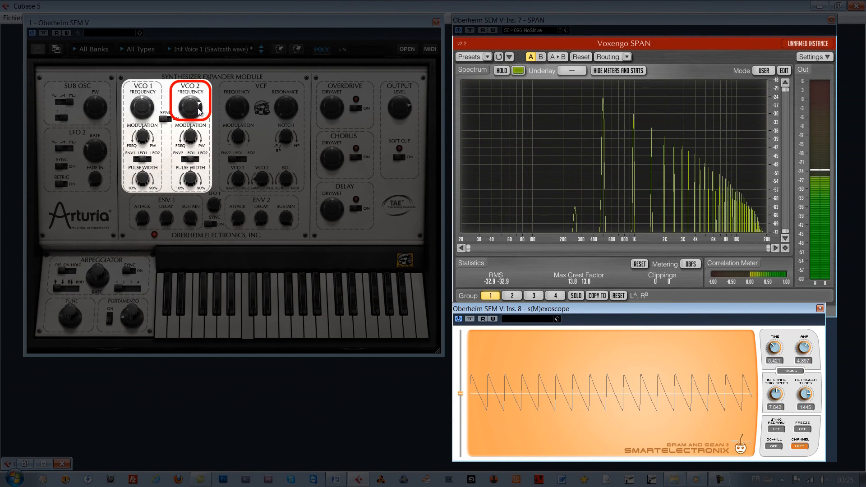
- Sweep VCO 2's frequency between about -5 and +19 semitones against VCO 1
drag(138, 113, 142, 140)
drag(194, 132, 194, 155)
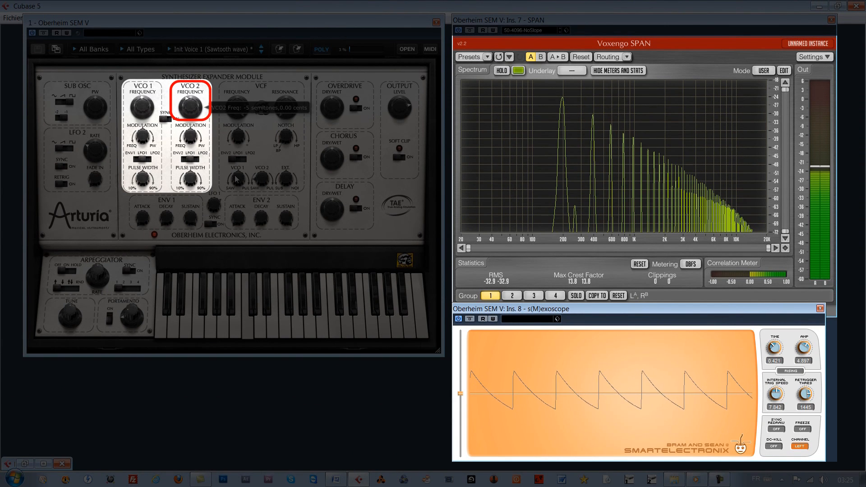
drag(193, 113, 208, 55)
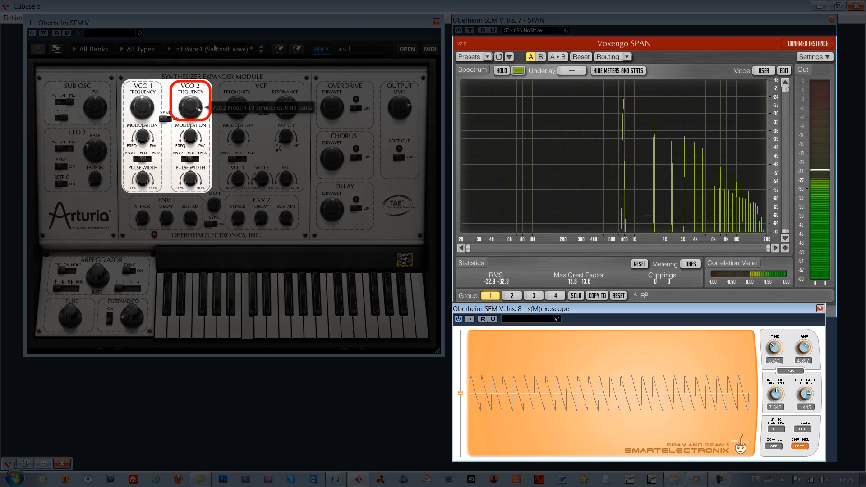
mouse_move(203, 89)
mouse_down()
mouse_move(203, 123)
mouse_move(214, 96)
mouse_up()
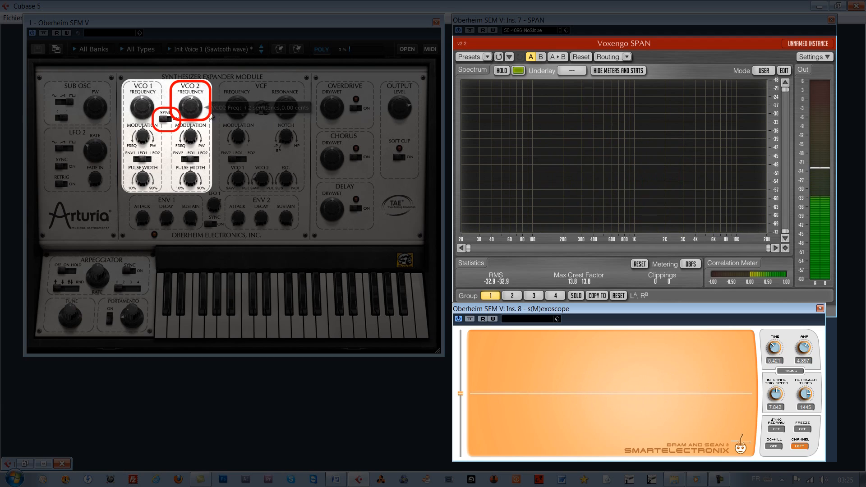
- Turn on oscillator sync and sweep VCO 2's frequency up and down across several semitones
click(166, 120)
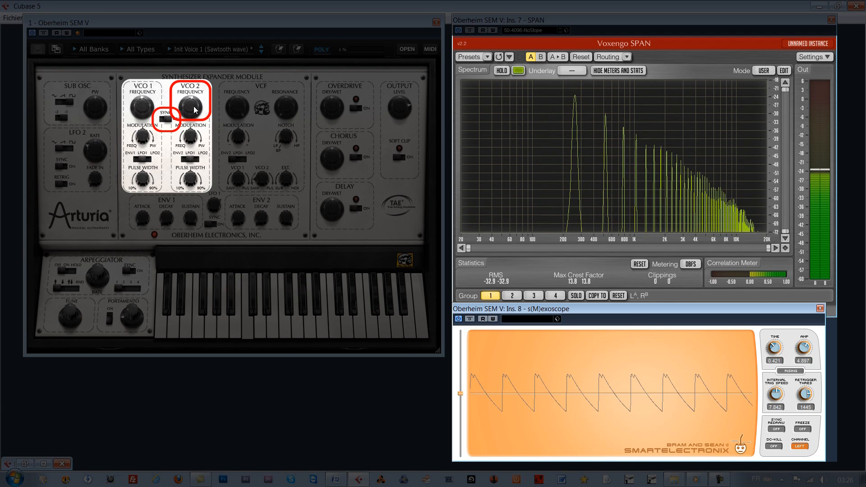
mouse_move(195, 107)
mouse_down()
mouse_move(201, 63)
mouse_move(204, 113)
mouse_up()
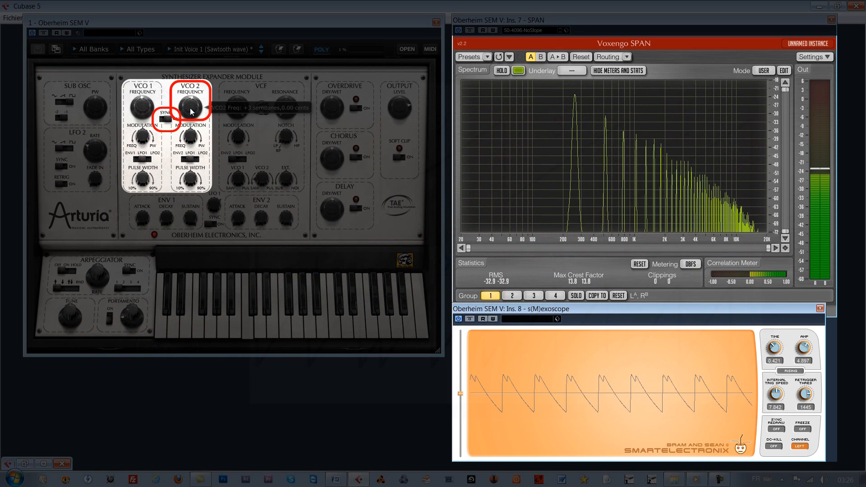
drag(193, 109, 193, 101)
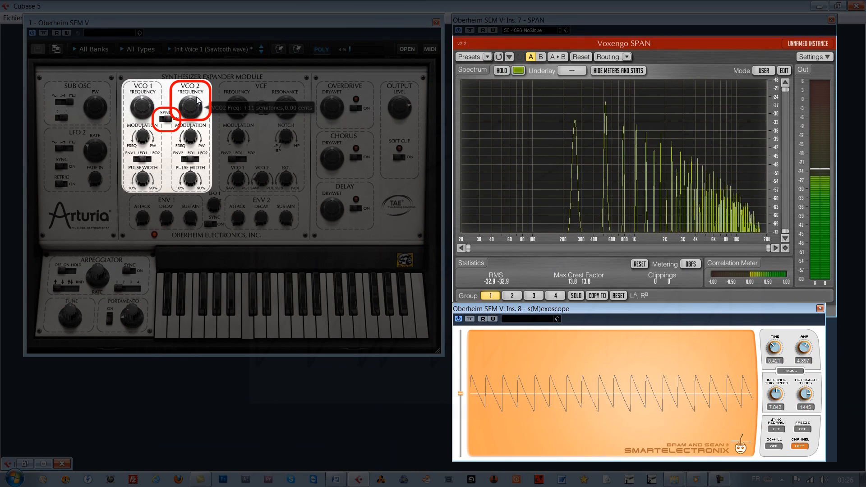
drag(198, 109, 196, 132)
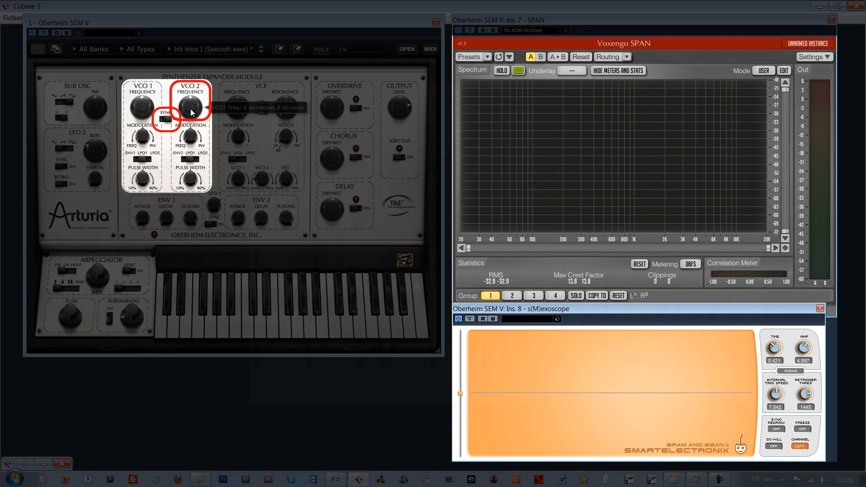
drag(192, 111, 194, 115)
drag(201, 74, 233, 80)
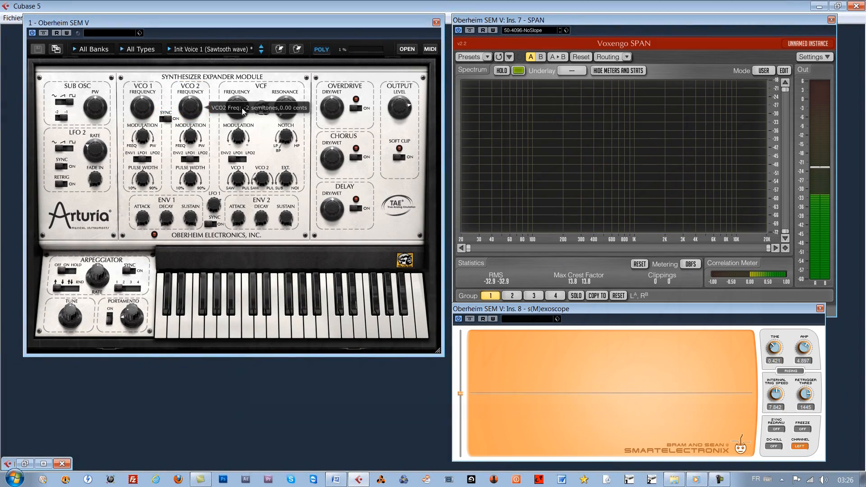
- In the expanded modulation matrix, route Mod Wheel to VCO 2 FM with a raised amount, and close the panel
click(407, 50)
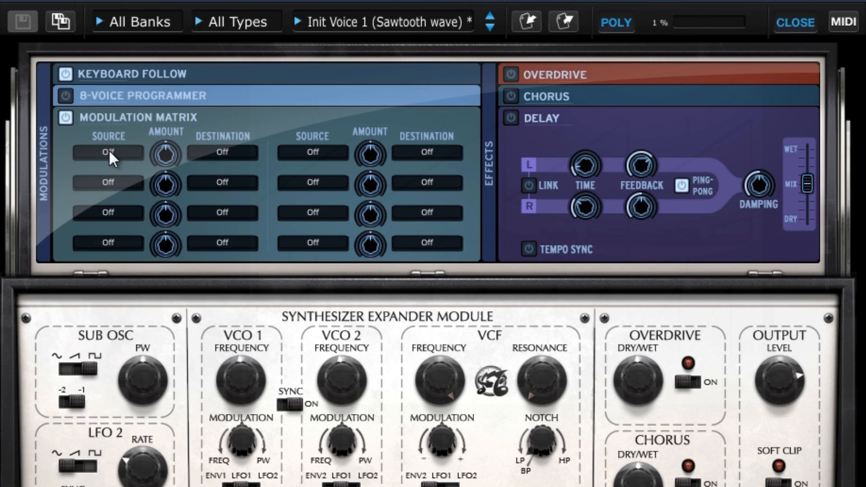
click(110, 151)
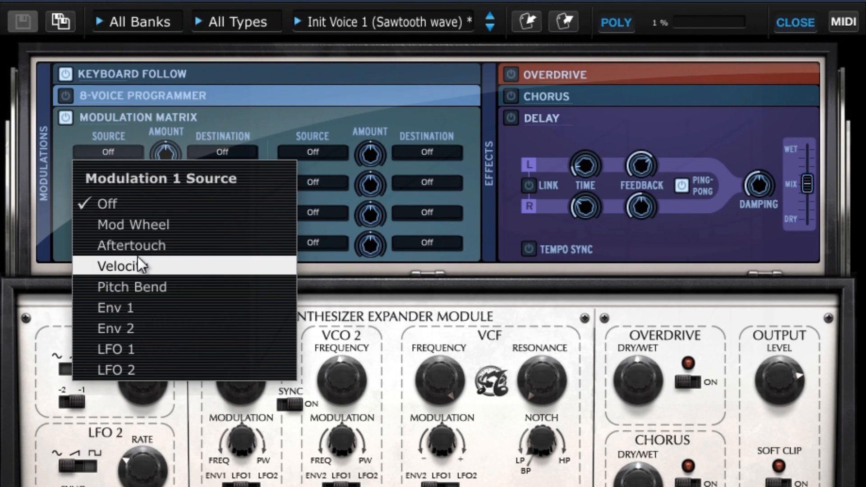
click(144, 226)
click(218, 156)
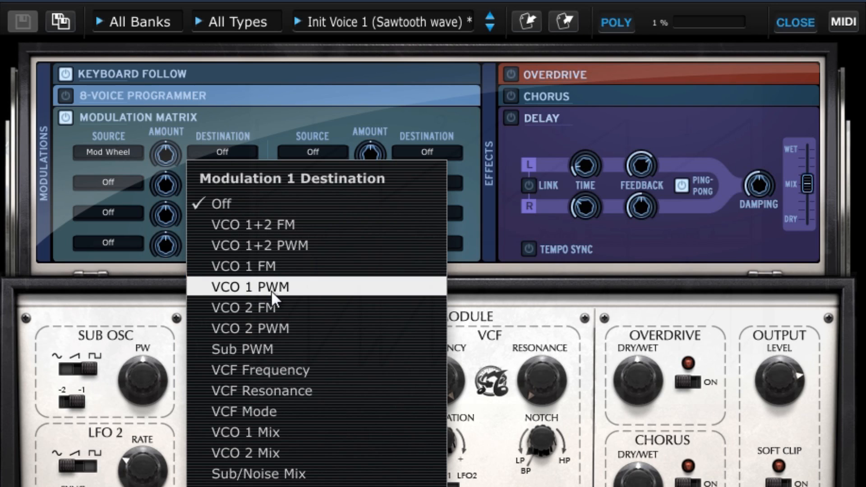
click(282, 310)
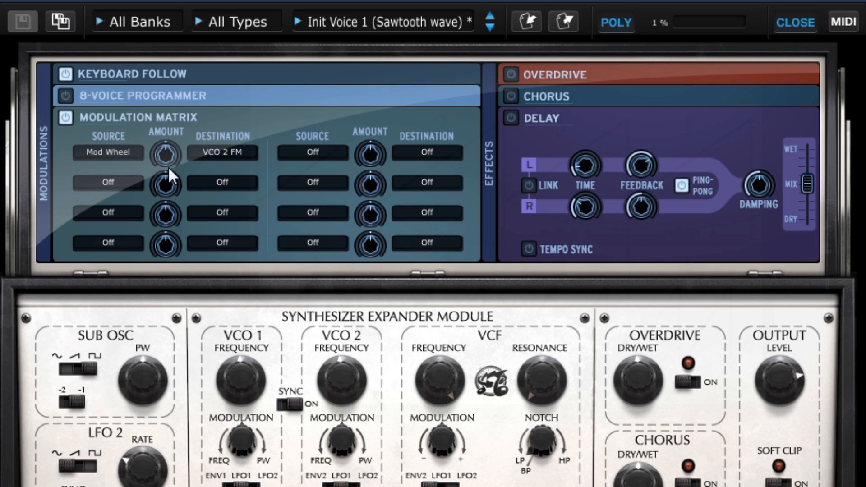
drag(169, 169, 178, 118)
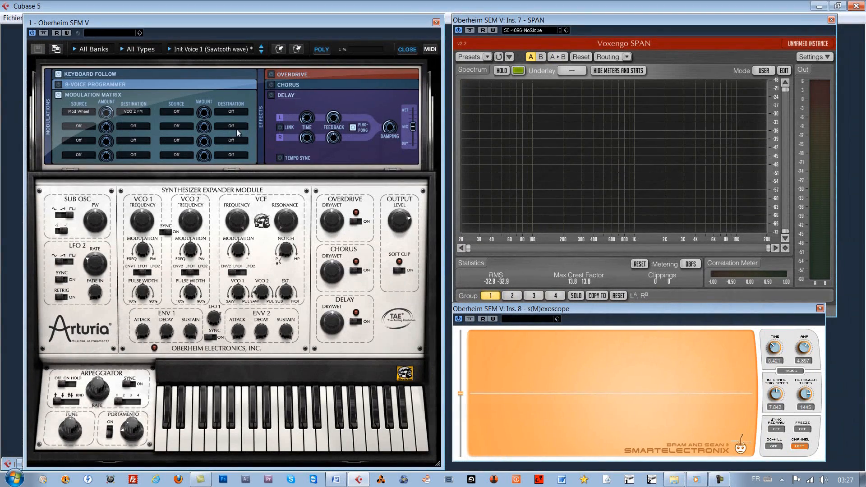
click(405, 50)
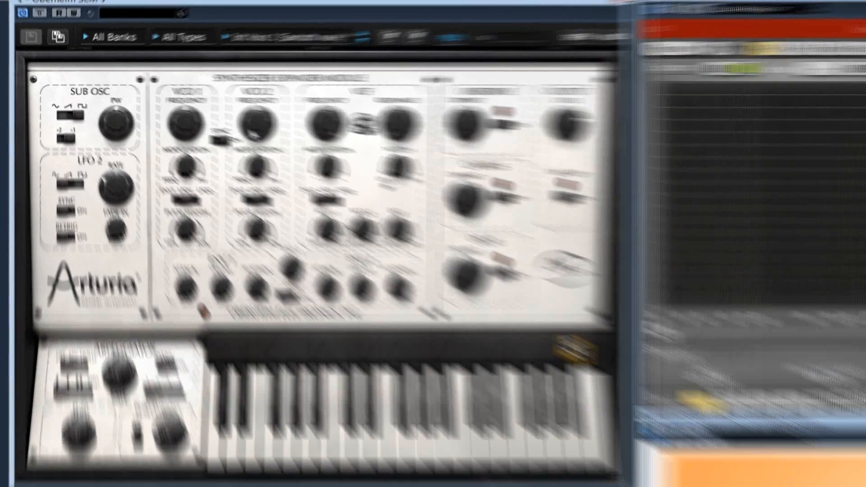
- Detune VCO 1's frequency between about +3 and -2 semitones against VCO 2
mouse_move(188, 110)
drag(337, 146, 354, 115)
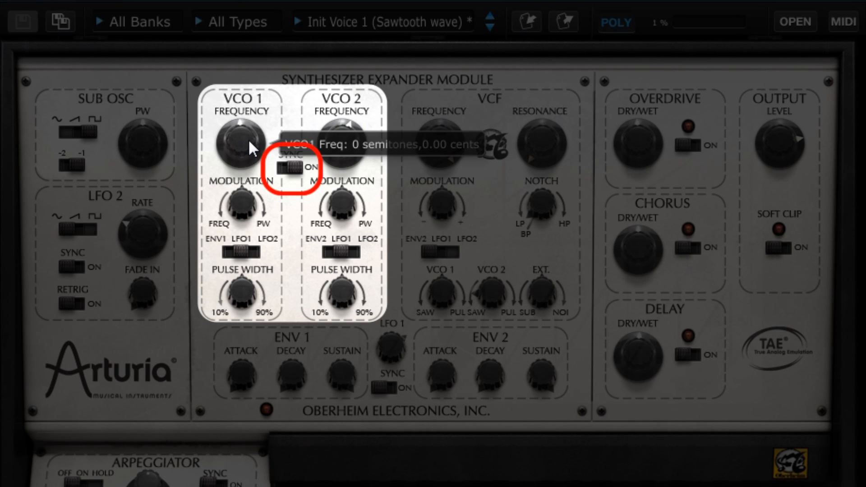
drag(249, 142, 307, 128)
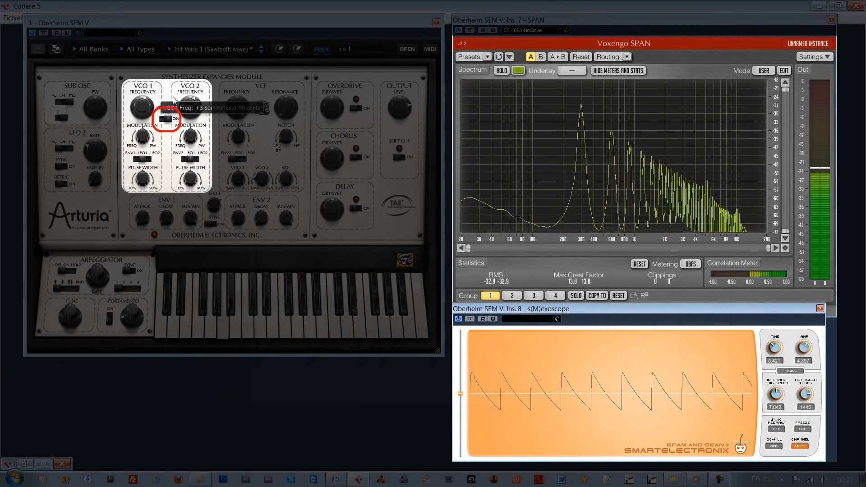
mouse_move(174, 97)
mouse_down()
mouse_move(172, 138)
mouse_move(175, 111)
mouse_up()
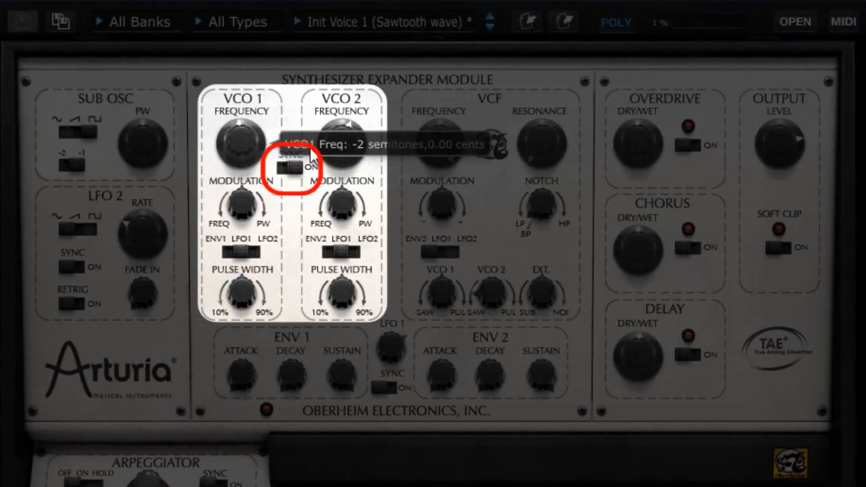
drag(313, 148, 312, 145)
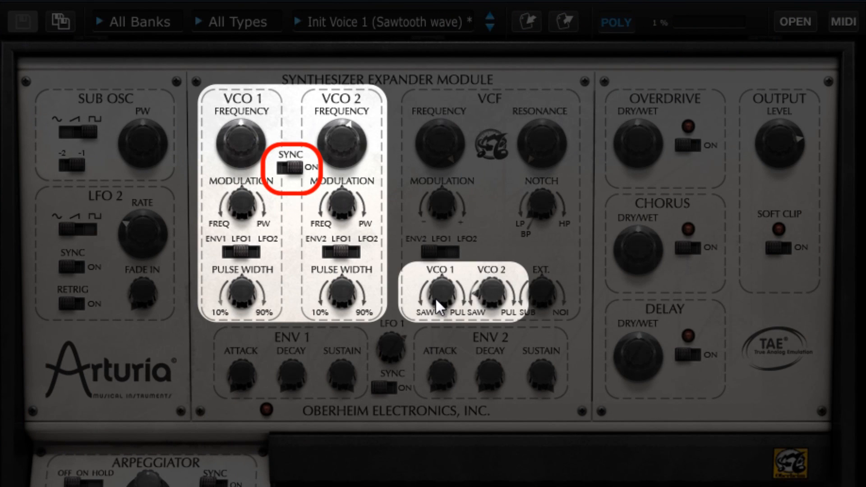
- Adjust VCO 1's filter mix toward saw and retune VCO 1's frequency from +2 semitones
mouse_move(437, 288)
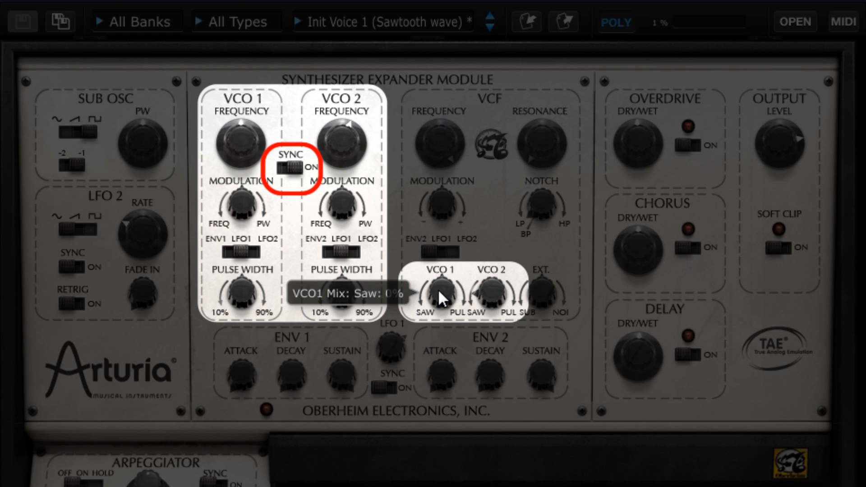
drag(440, 289, 442, 378)
mouse_move(252, 118)
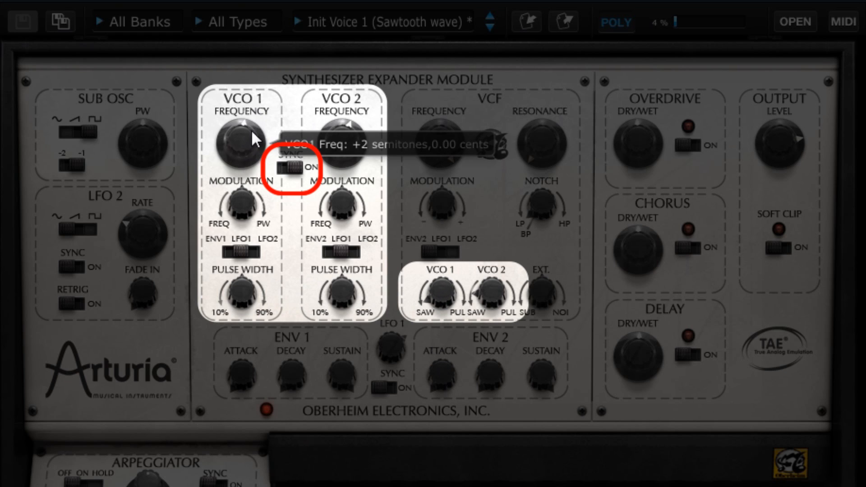
drag(251, 129, 283, 161)
drag(284, 197, 305, 151)
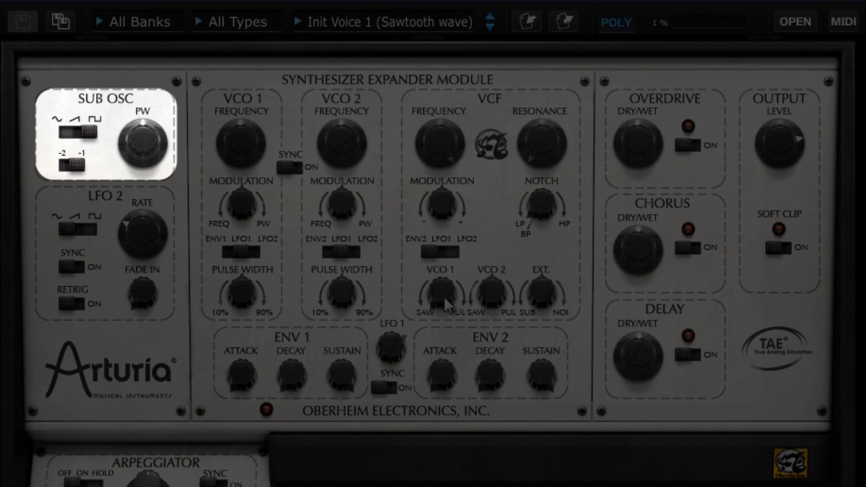
- Change the sub oscillator's waveform switch setting
click(444, 296)
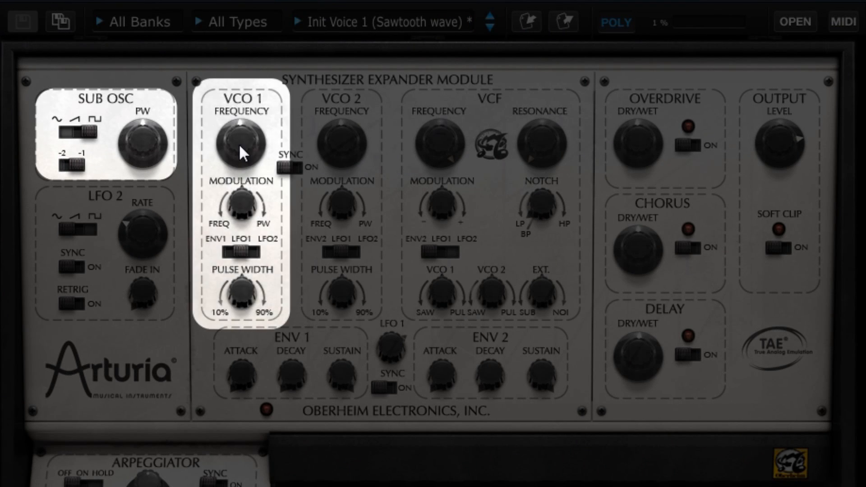
mouse_move(239, 145)
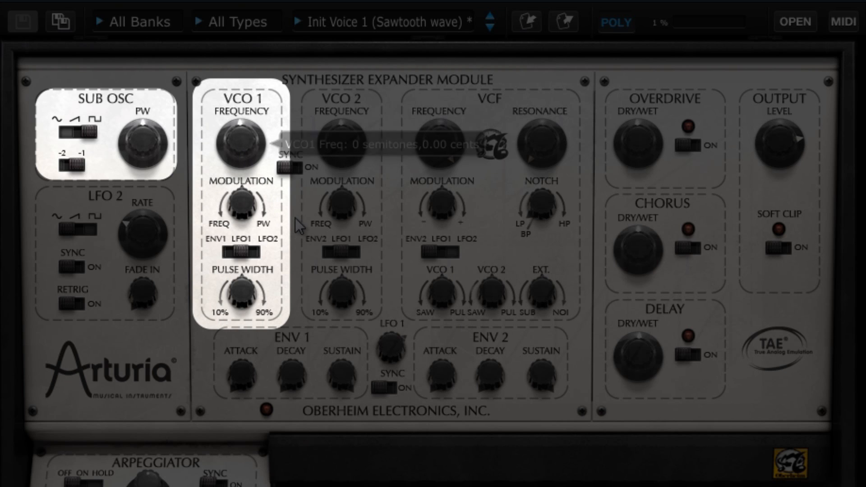
mouse_move(93, 132)
mouse_down()
mouse_move(59, 137)
mouse_move(88, 136)
mouse_up()
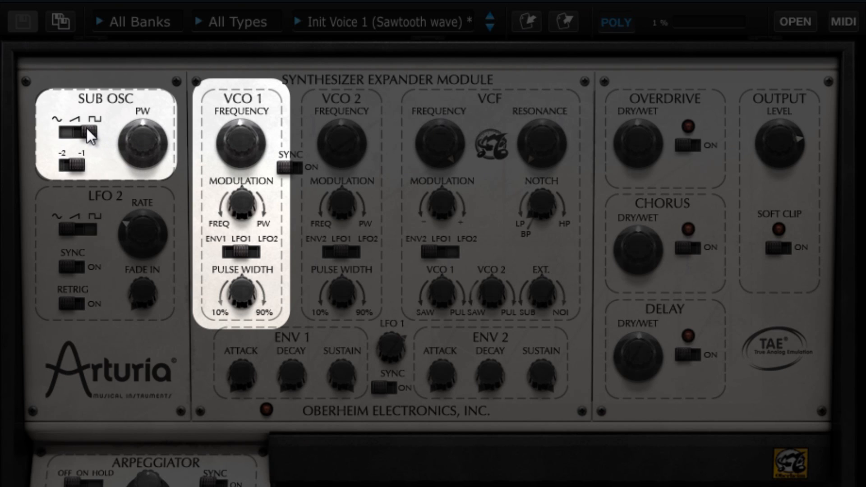
drag(86, 128, 88, 178)
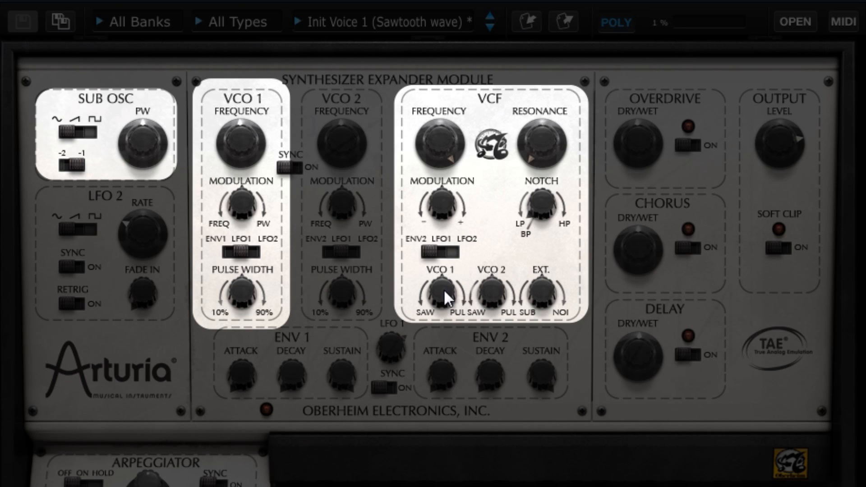
mouse_move(445, 291)
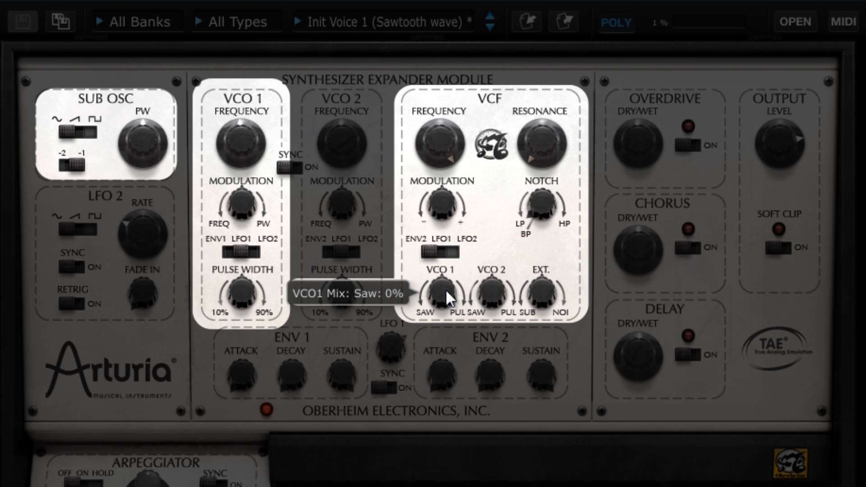
- Turn VCO 1's filter mix down and set the EXT mix fully to the sub oscillator
drag(445, 288, 448, 367)
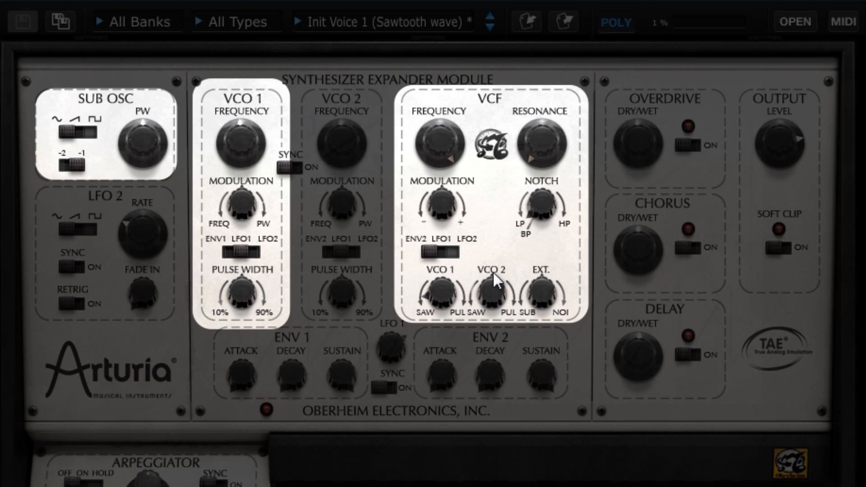
mouse_move(494, 274)
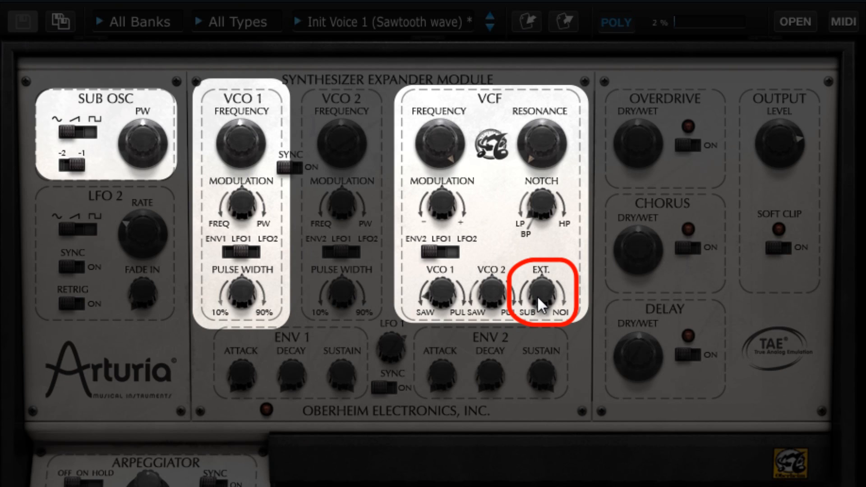
mouse_move(541, 299)
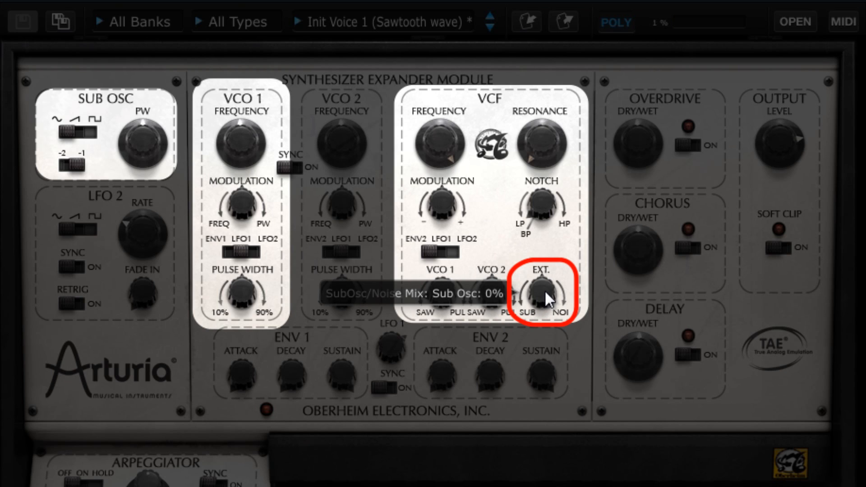
drag(545, 288, 546, 301)
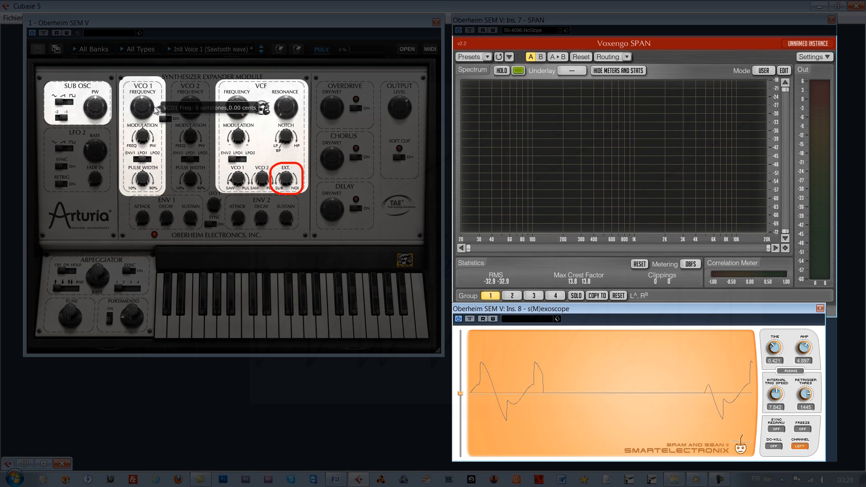
- Set VCO 1's frequency to 0 semitones and switch the sub oscillator octave to -2
mouse_move(148, 109)
mouse_down()
mouse_move(166, 73)
mouse_move(161, 141)
mouse_move(161, 108)
mouse_up()
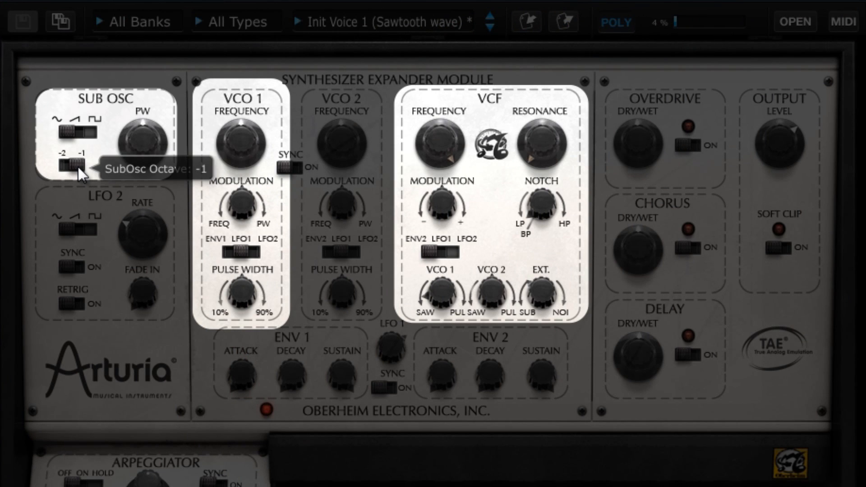
drag(80, 172, 68, 176)
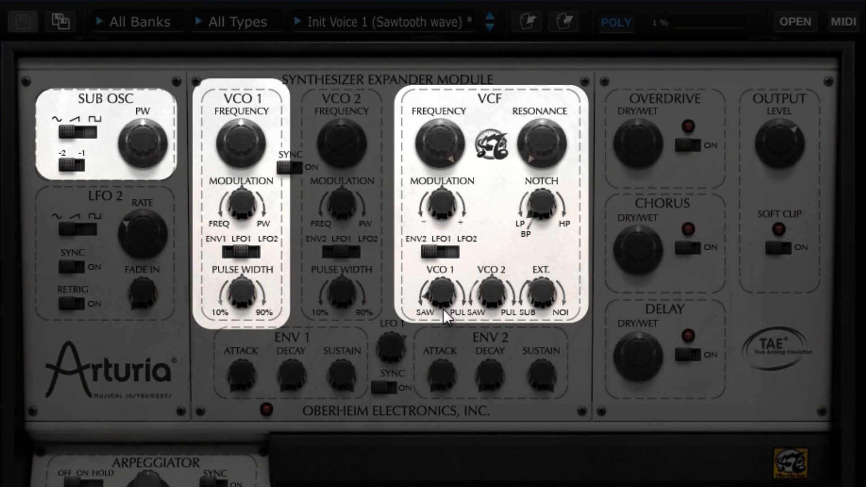
- Change the sub oscillator's waveform setting and adjust its pulse width
mouse_move(450, 289)
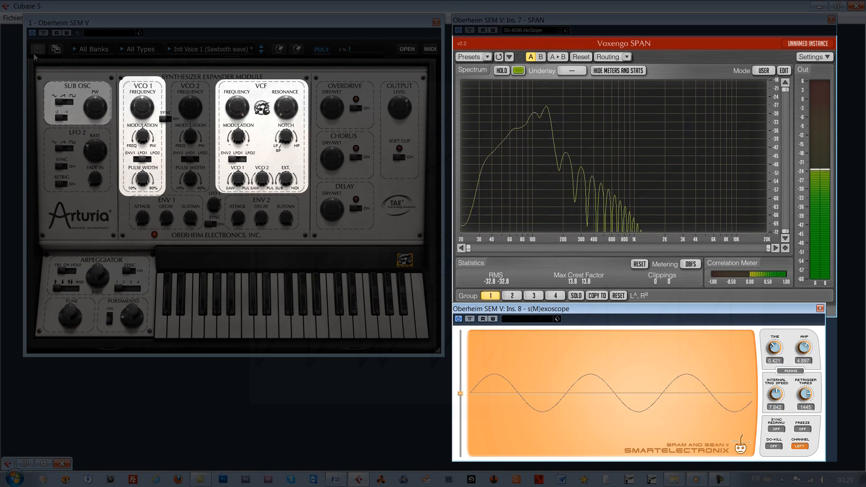
click(73, 107)
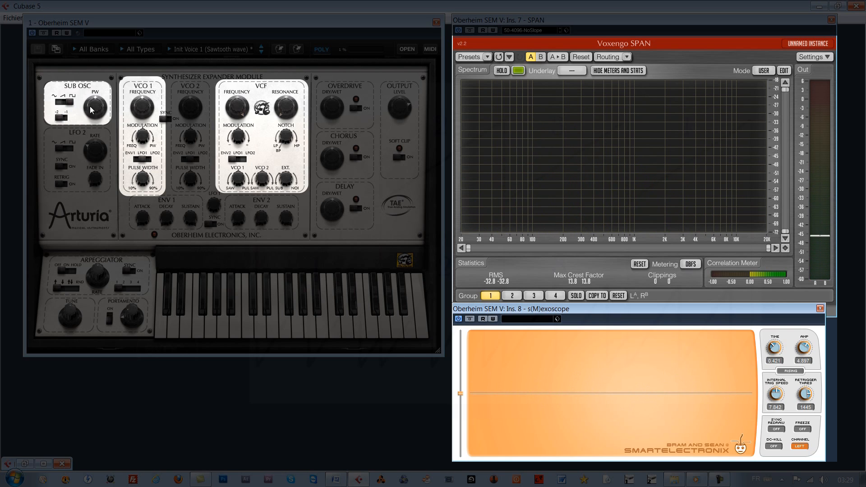
mouse_move(96, 109)
mouse_down()
mouse_move(106, 138)
mouse_move(120, 128)
mouse_move(100, 111)
mouse_up()
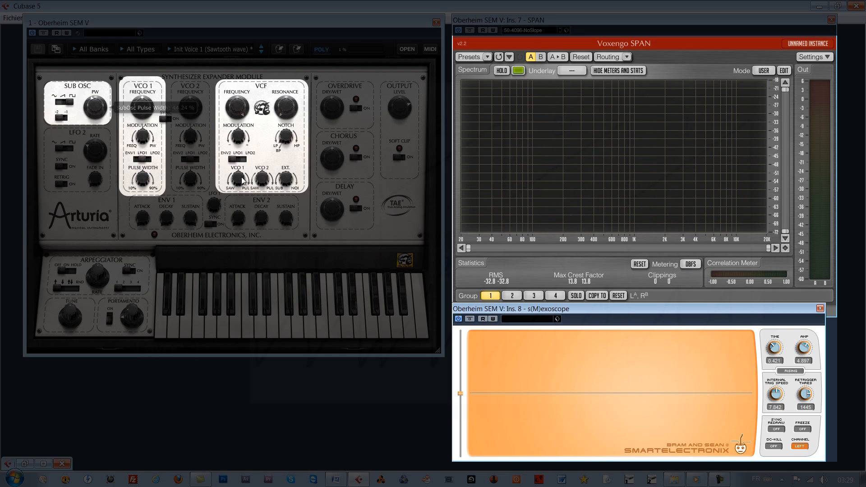
- Reload the Init Voice 1 (Sawtooth wave) preset after adjusting VCO 1's filter mix
drag(242, 179, 243, 211)
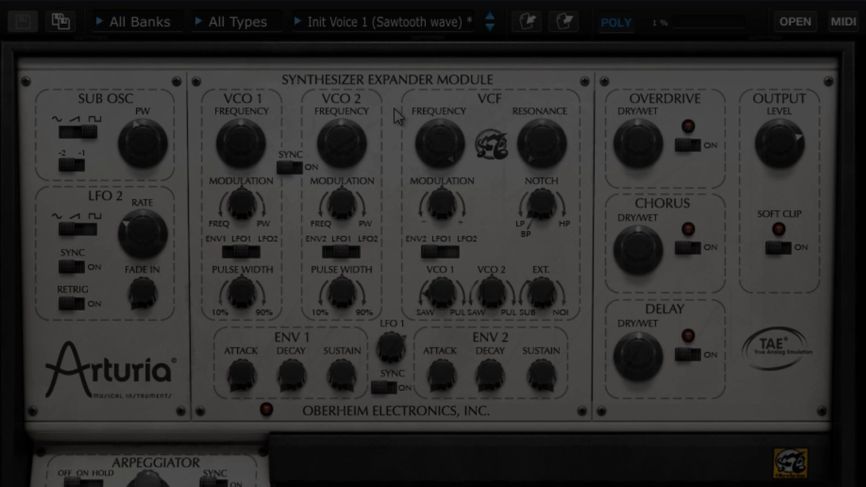
click(490, 31)
click(490, 18)
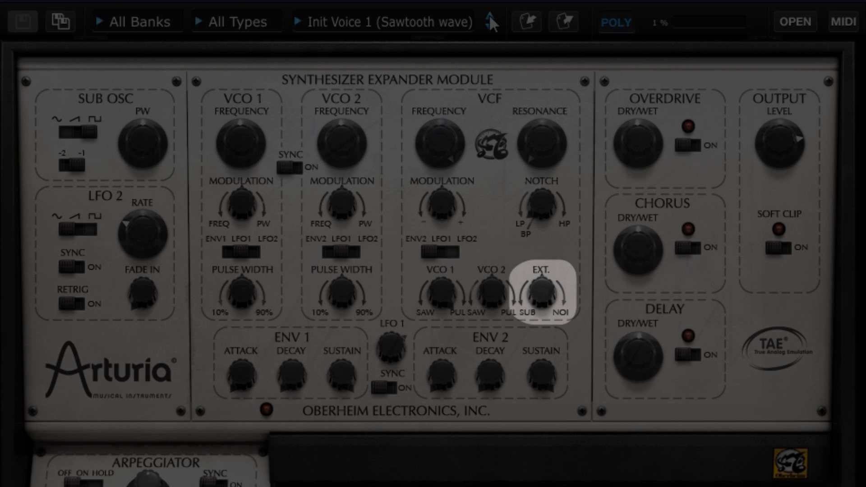
- Reset VCO 1's filter mix and turn the EXT mix toward noise
double_click(448, 295)
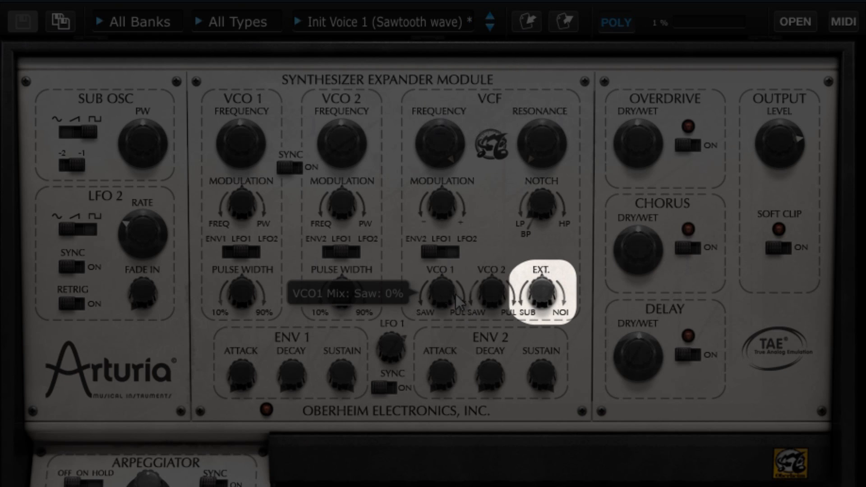
mouse_move(540, 291)
drag(540, 291, 554, 262)
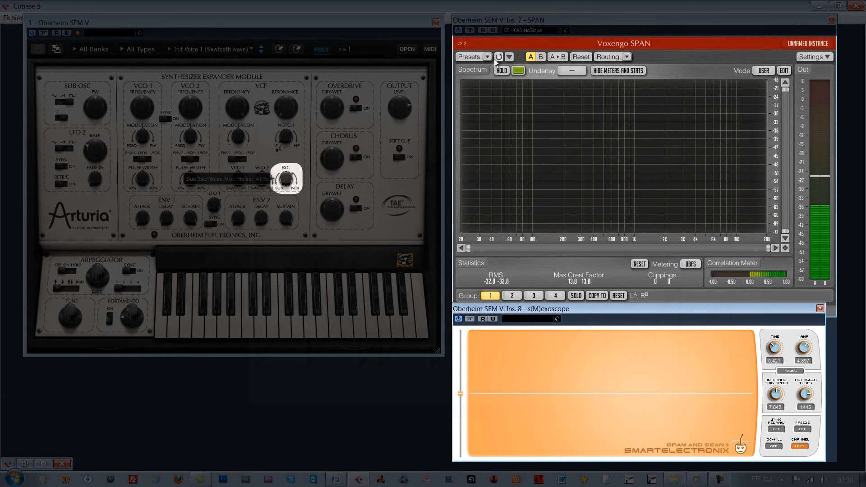
- Load the 500-2048-NoSlope preset in the SPAN spectrum analyzer
click(488, 57)
mouse_move(498, 85)
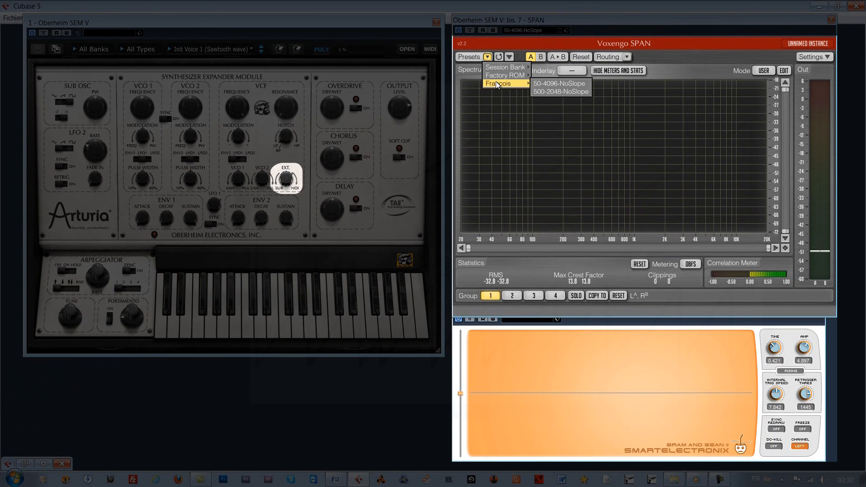
click(546, 91)
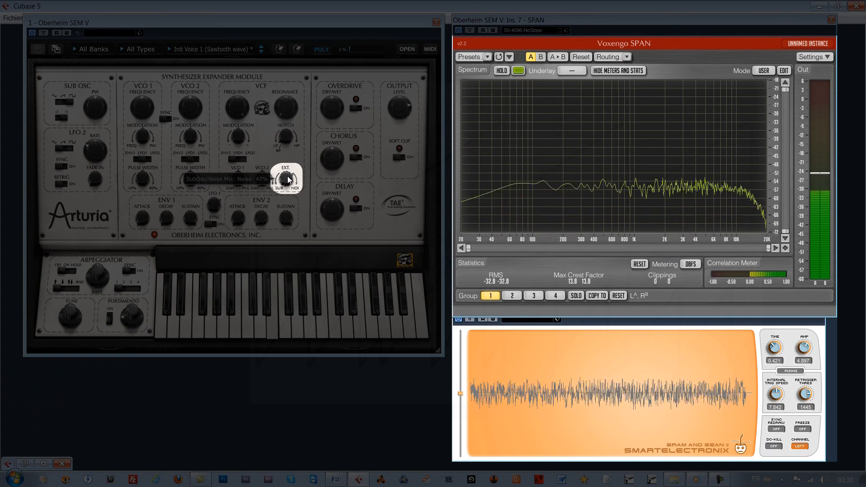
- Blend VCO 1's saw in with the noise, then turn VCO 1's mix back to 0%
drag(289, 180, 293, 168)
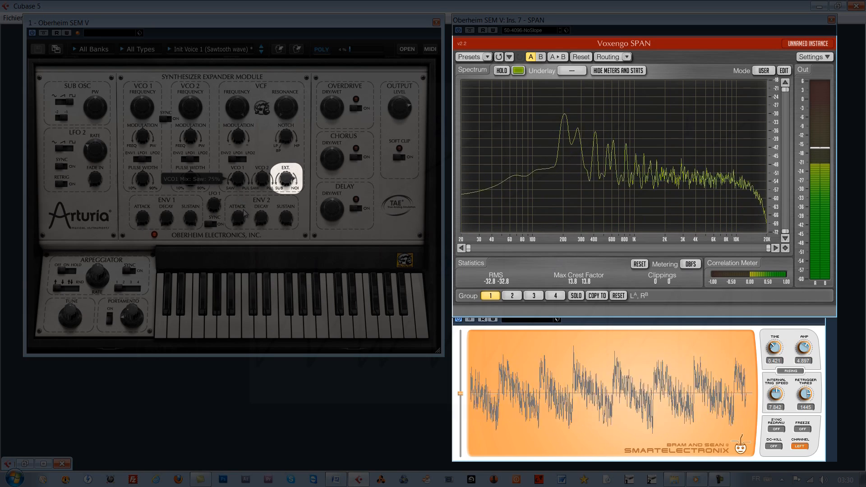
drag(289, 183, 291, 208)
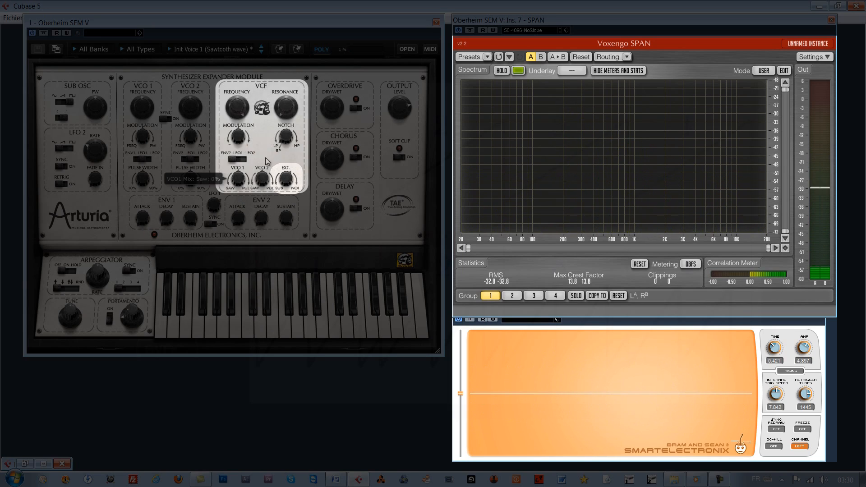
- Set the EXT noise mix to 34% and lower the VCF cutoff frequency to 835 Hz
drag(234, 114, 240, 150)
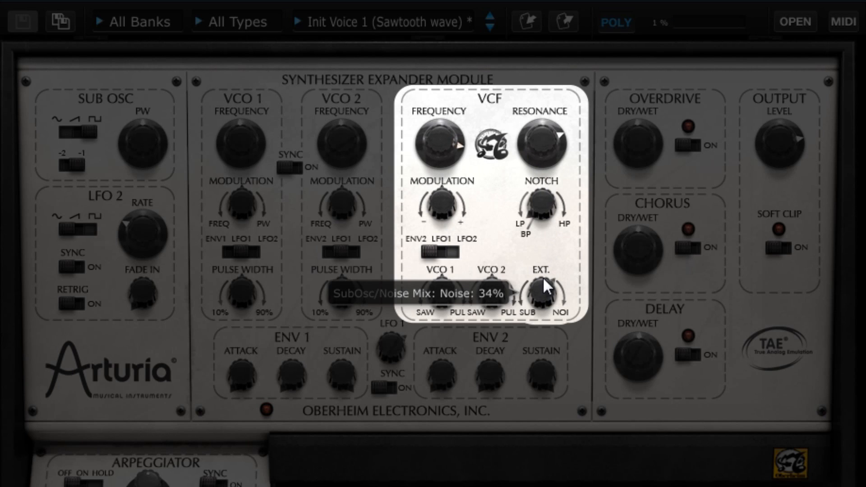
drag(543, 277, 545, 283)
drag(456, 140, 454, 193)
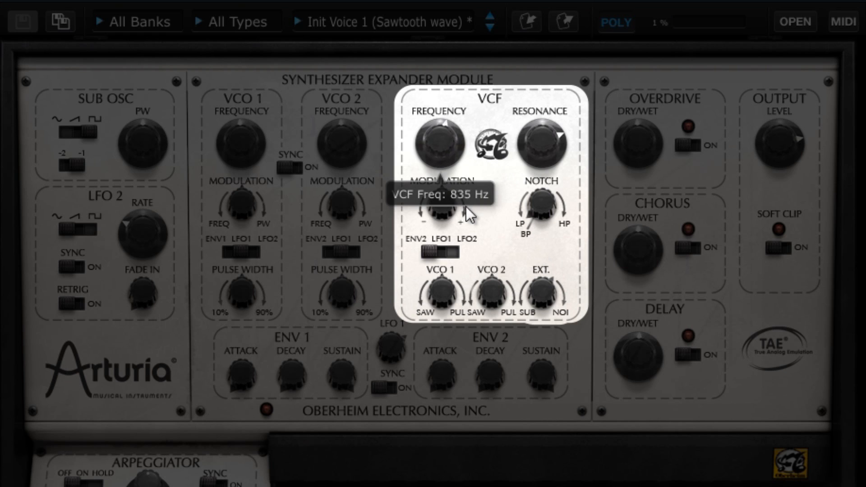
- Raise the VCF resonance and nudge the EXT noise mix
drag(543, 148, 544, 163)
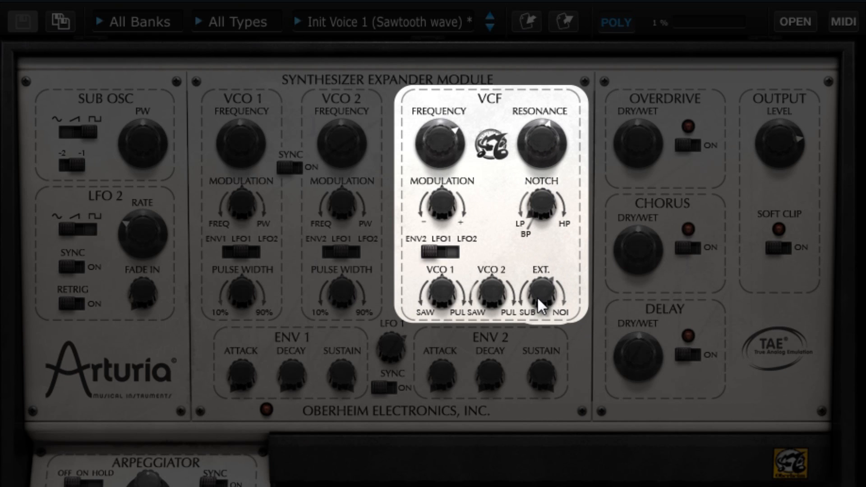
drag(538, 296, 540, 288)
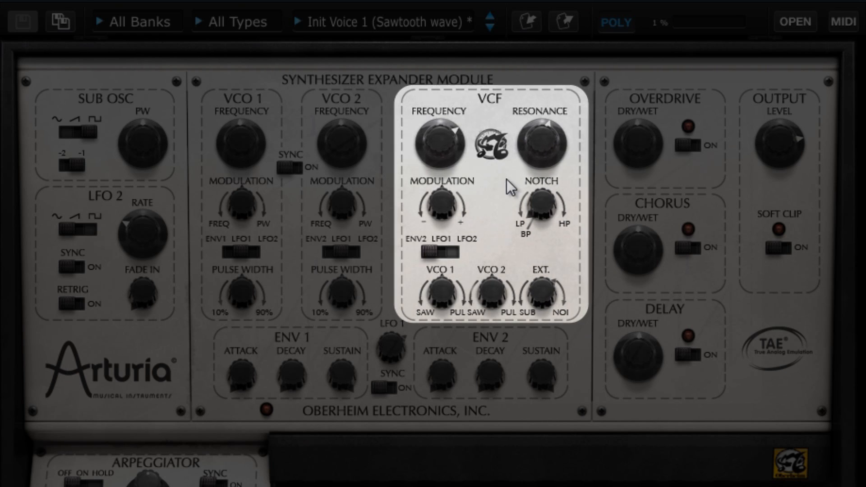